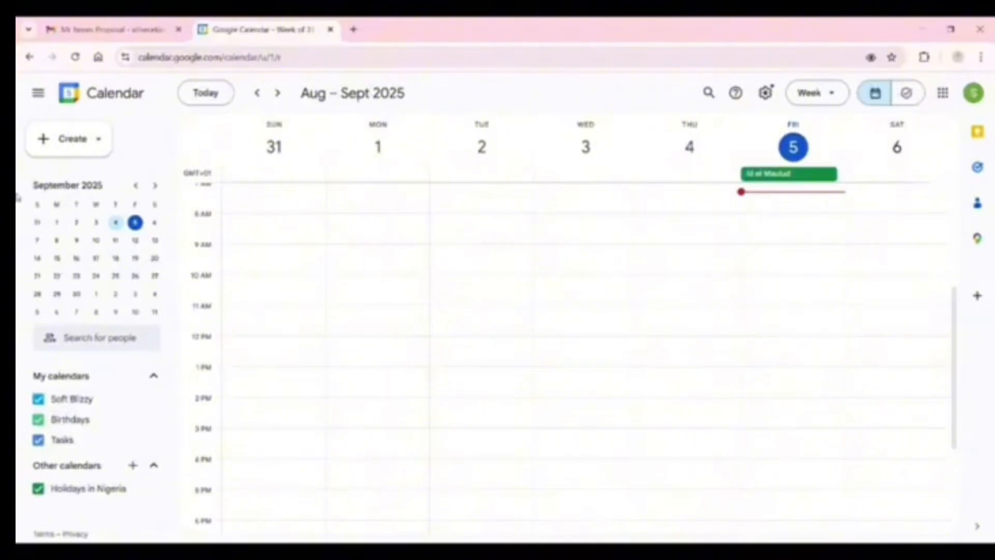
Create a new calendar event titled with the client's name followed by FINAL PROJECT.
left_click(57, 154)
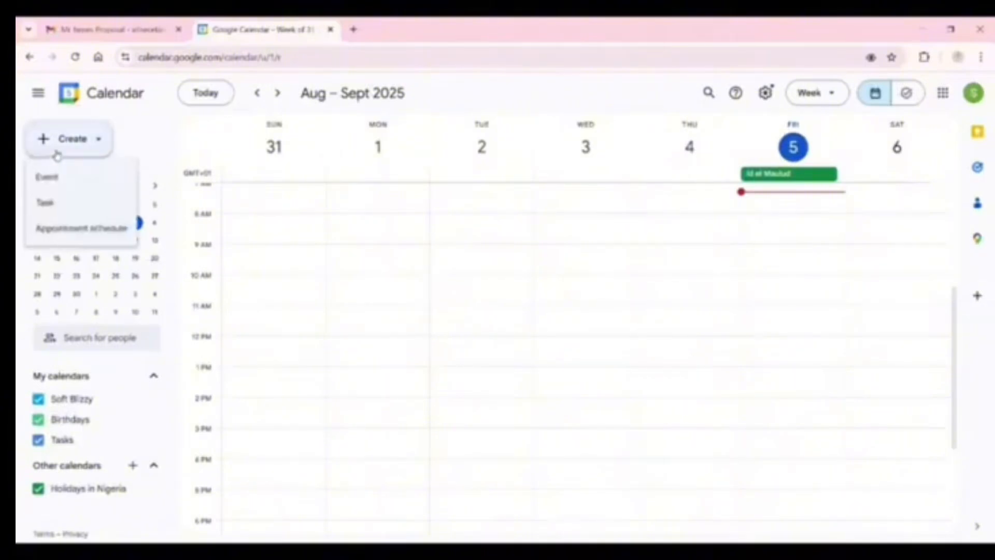
left_click(72, 177)
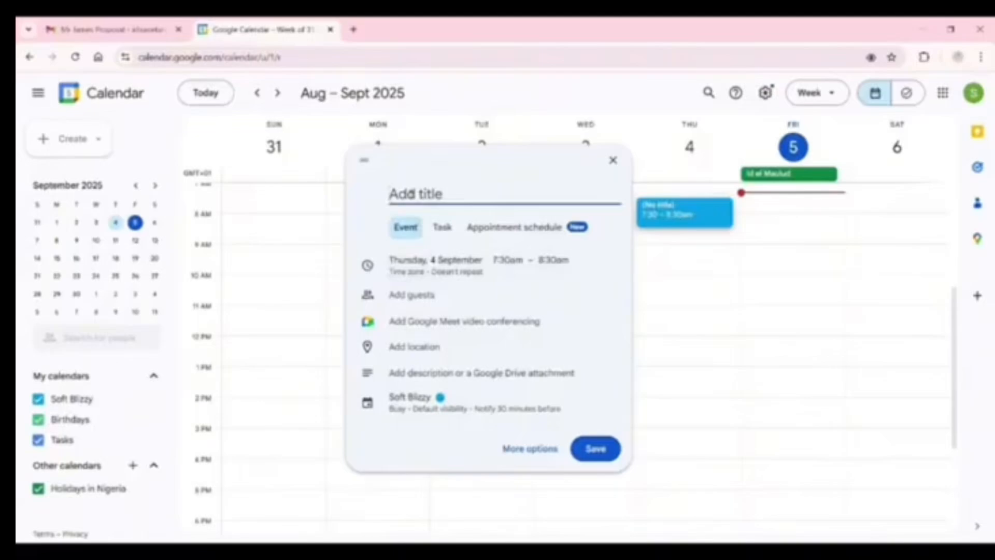
type("M ")
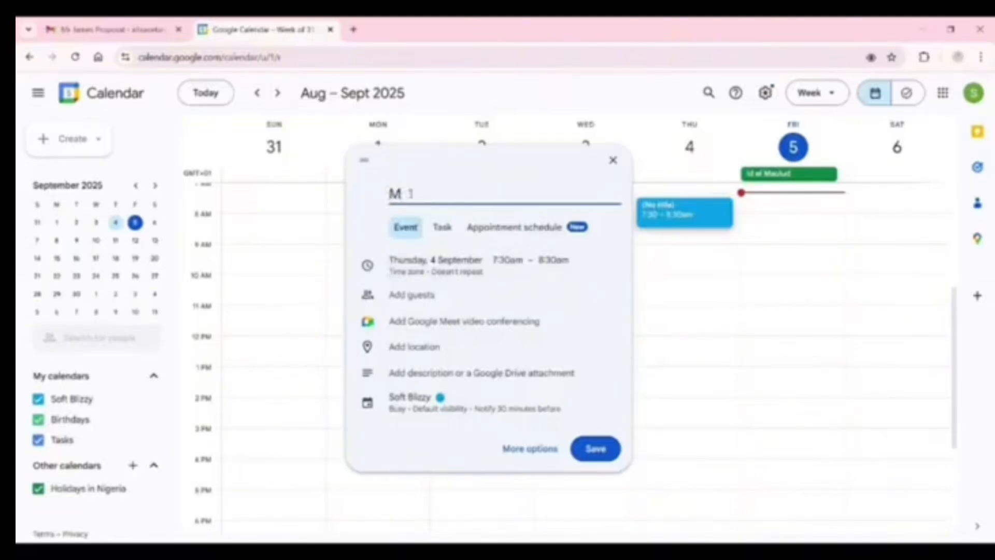
type("RANTHONY")
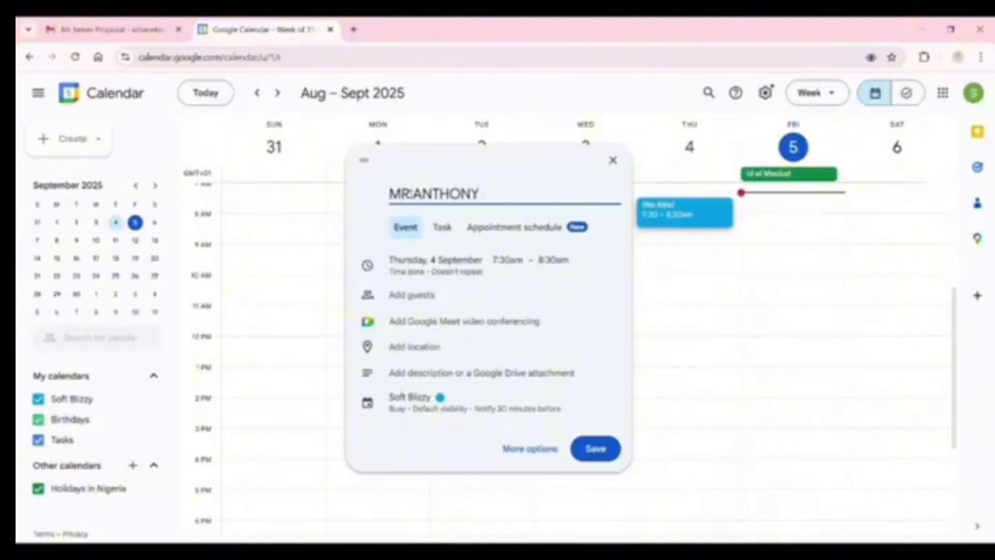
type("FINAL PRO")
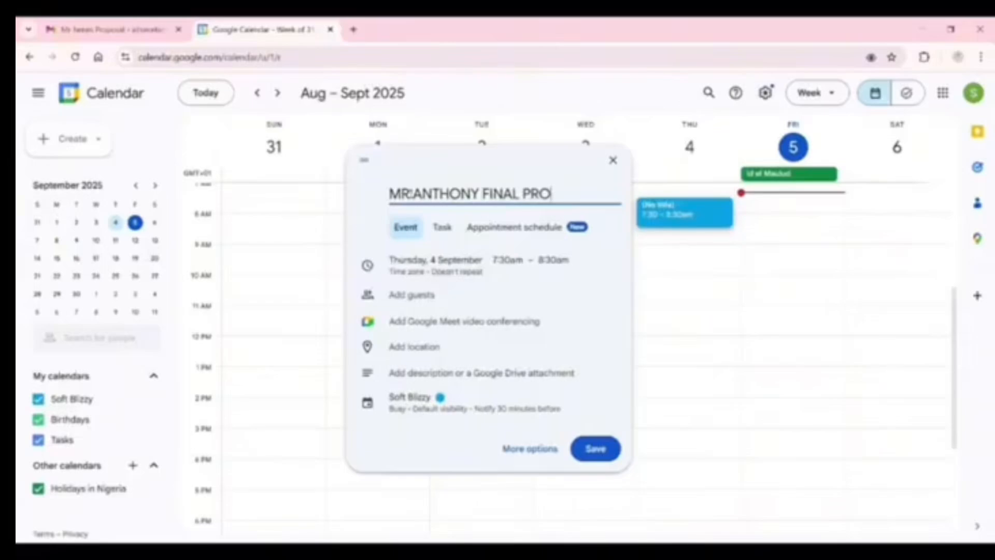
type("JECT")
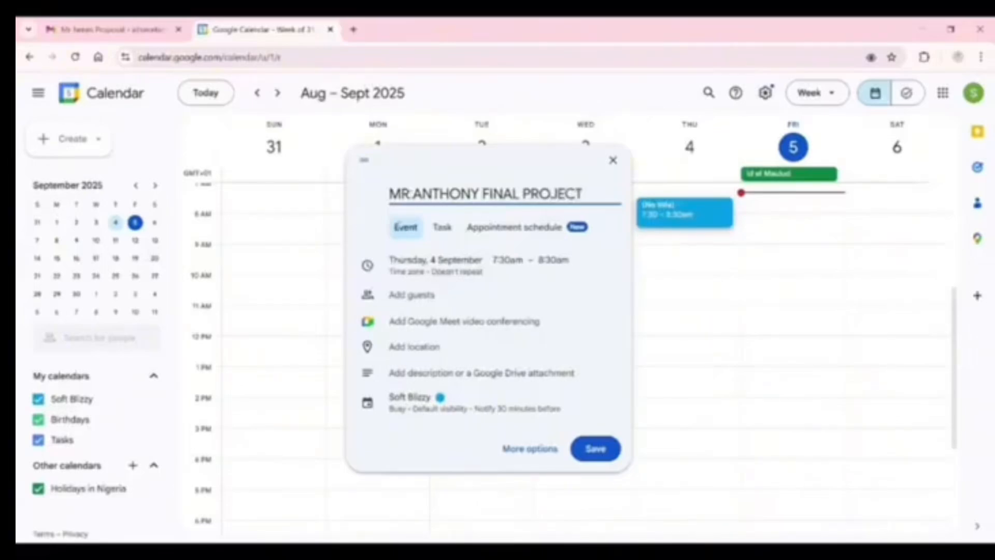
Set the event's date to Wednesday, 10 September.
left_click(424, 273)
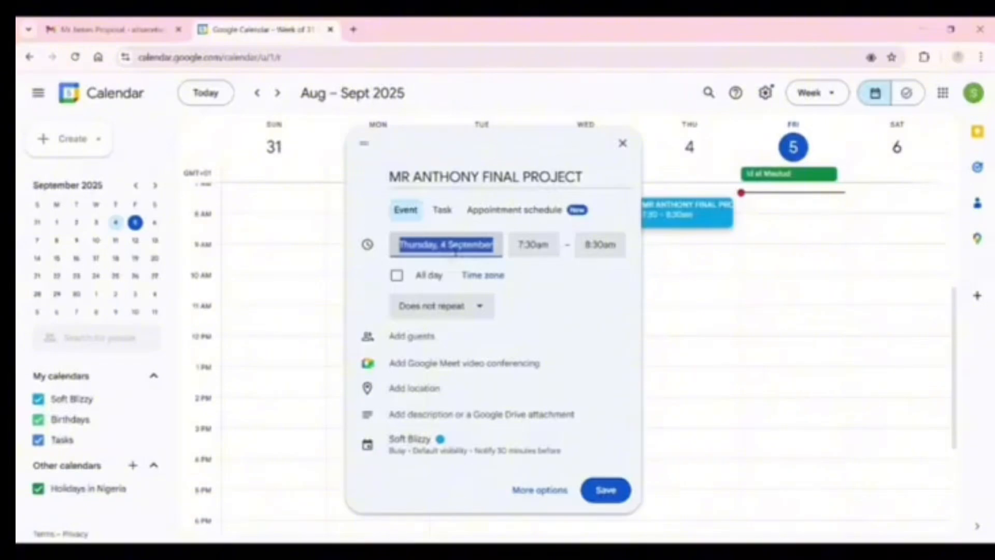
left_click(456, 251)
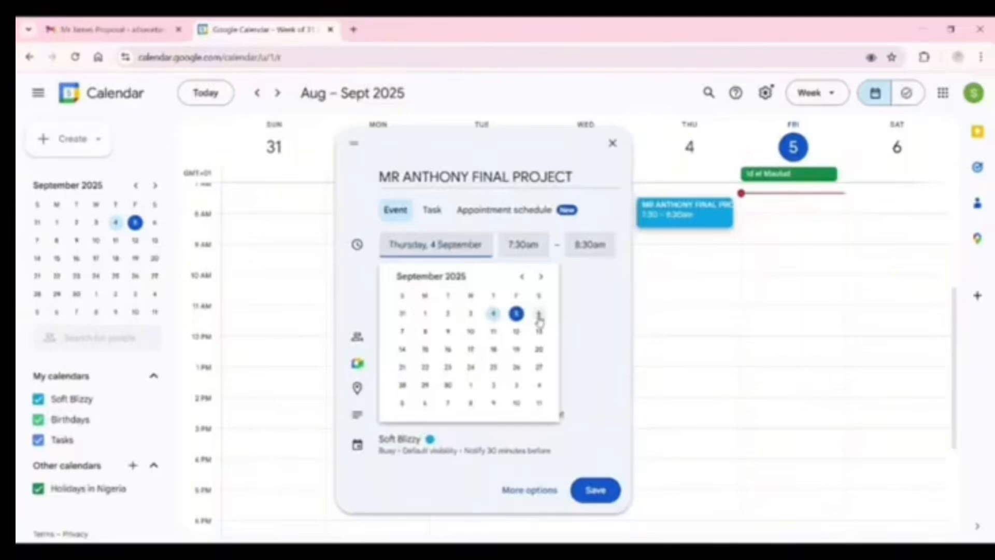
left_click(471, 333)
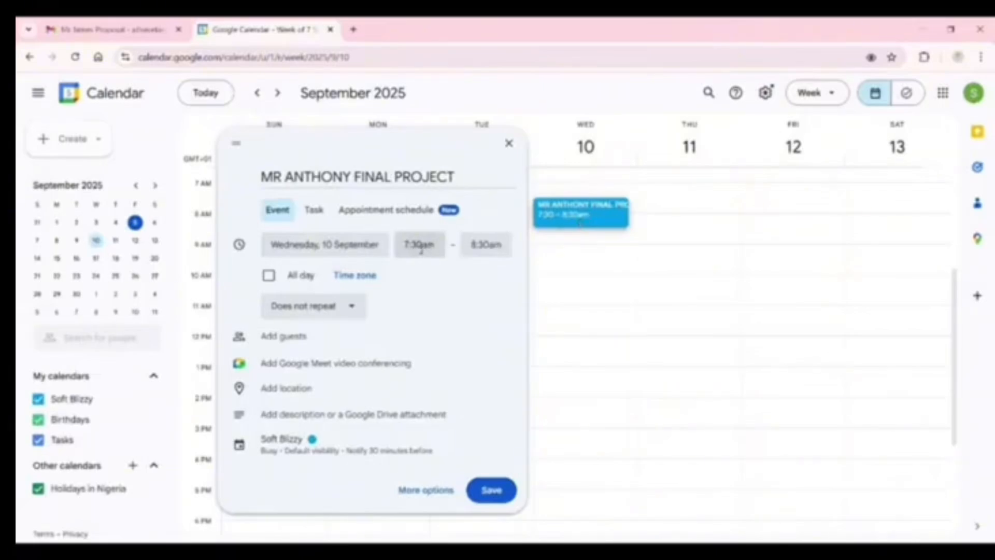
Set the event's time to run from 9:00am to 9:45am.
left_click(419, 248)
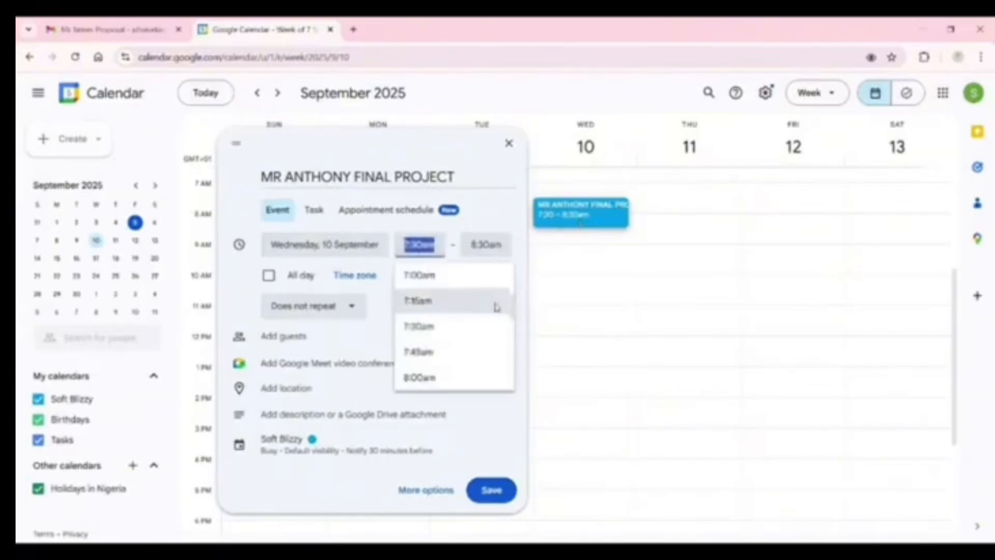
mouse_move(512, 313)
left_mouse_down()
mouse_move(513, 338)
mouse_move(512, 321)
left_mouse_up()
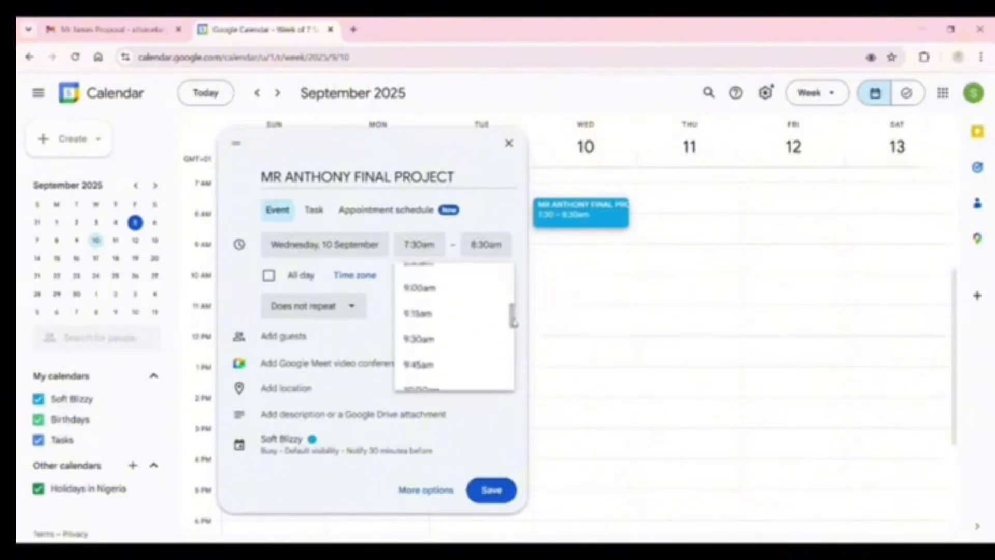
left_click(432, 288)
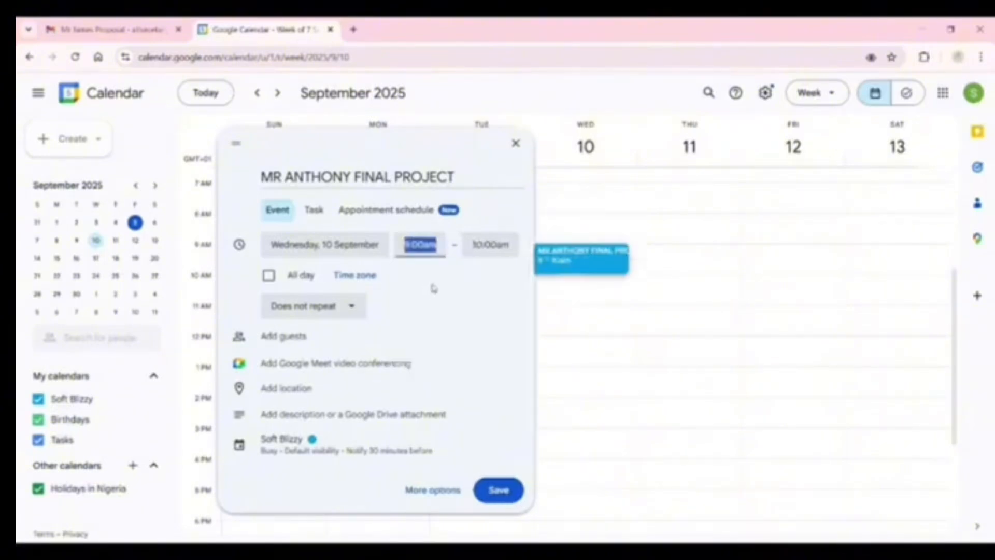
left_click(489, 246)
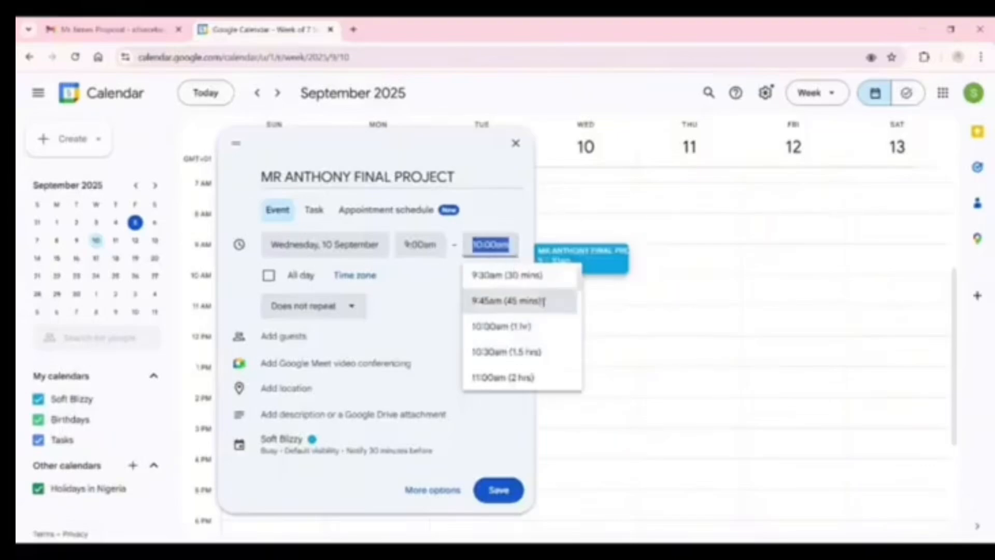
left_click(510, 299)
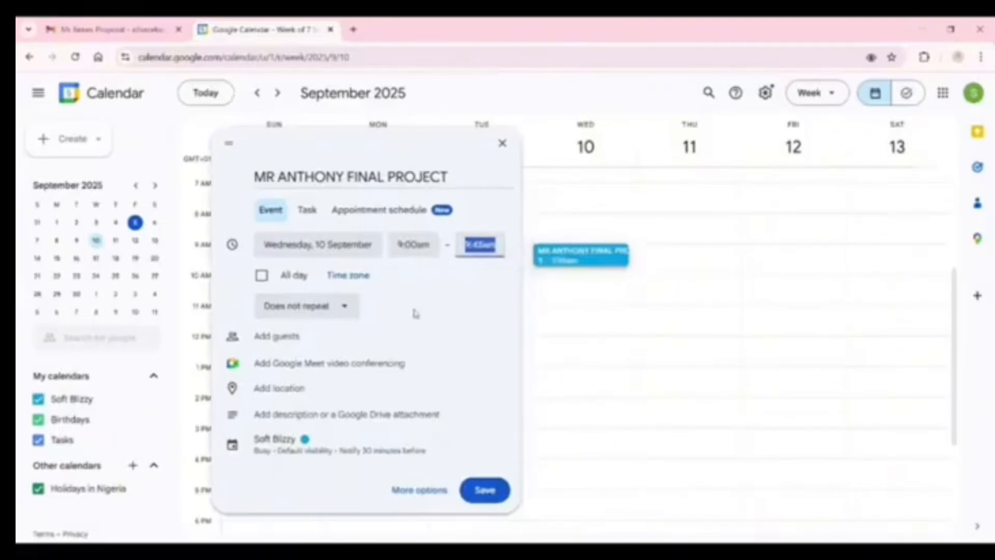
left_click(382, 305)
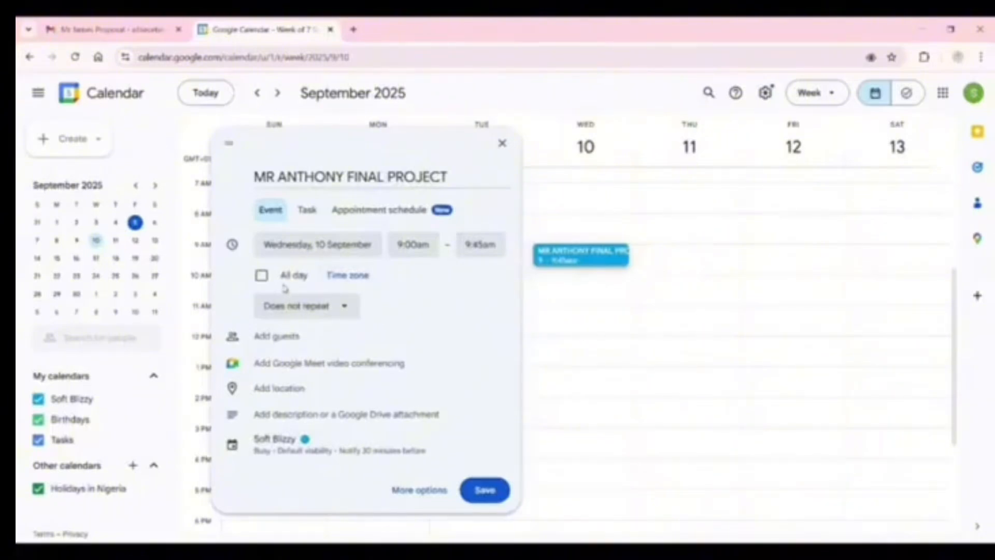
Try Weekly on Wednesday and Every weekday (Monday to Friday) as the event's recurrence, and return it to Does not repeat.
left_click(346, 310)
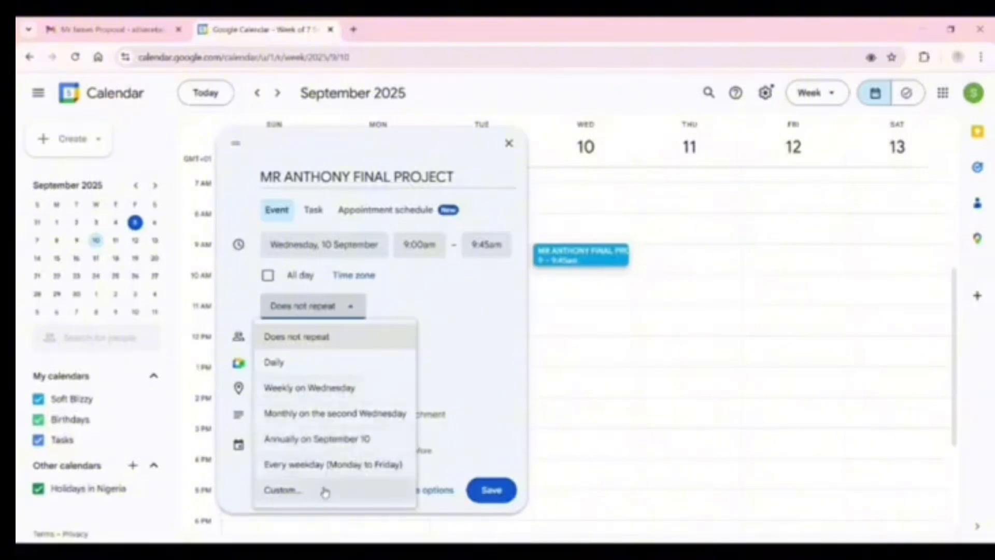
left_click(315, 395)
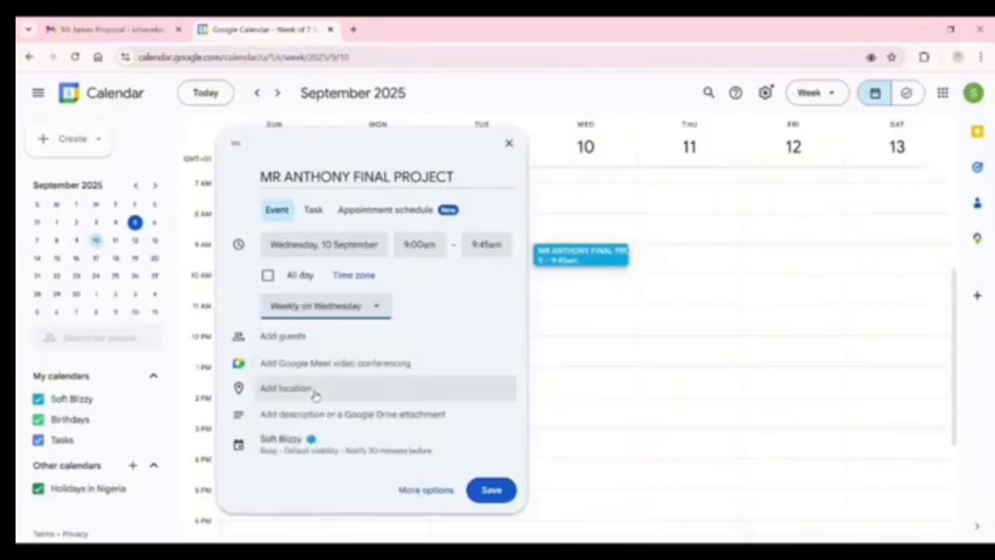
left_click(369, 309)
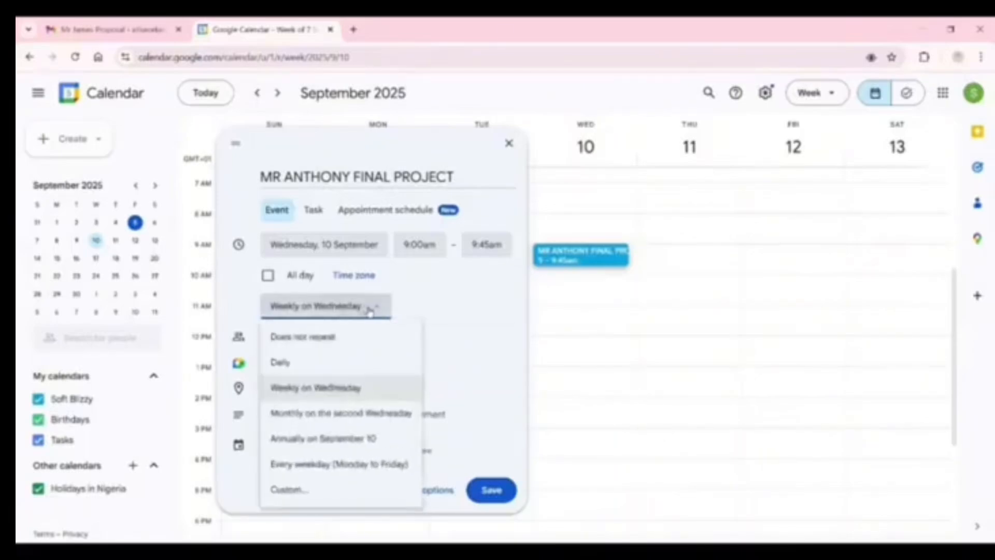
left_click(333, 466)
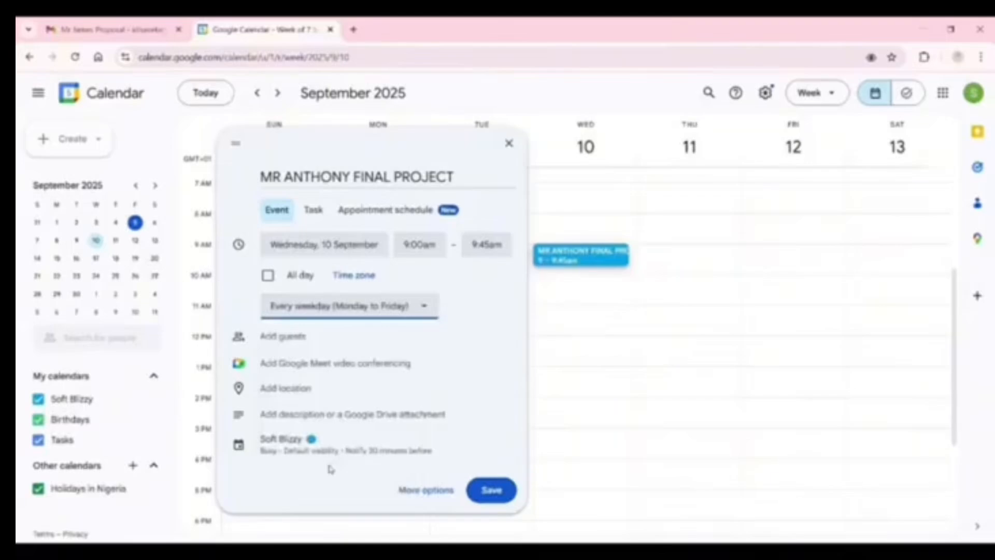
left_click(314, 306)
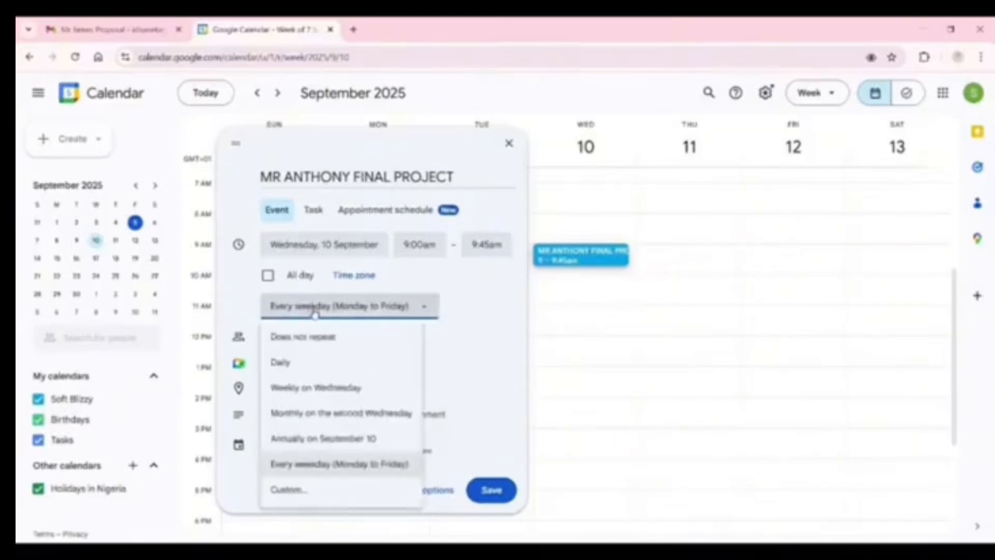
left_click(303, 342)
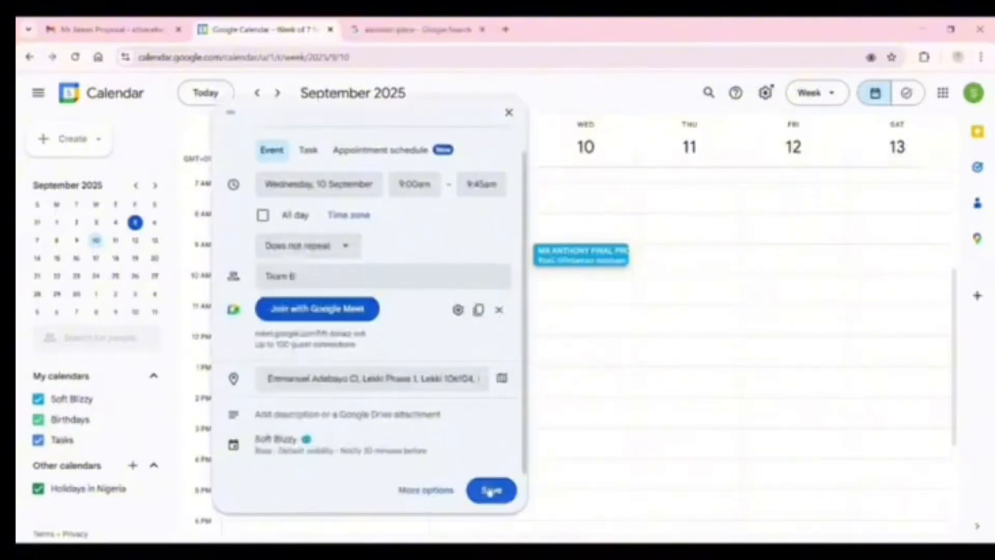
Try to save the event, and replace the guest entry Team B with the suggested guest's e-mail address.
left_click(491, 490)
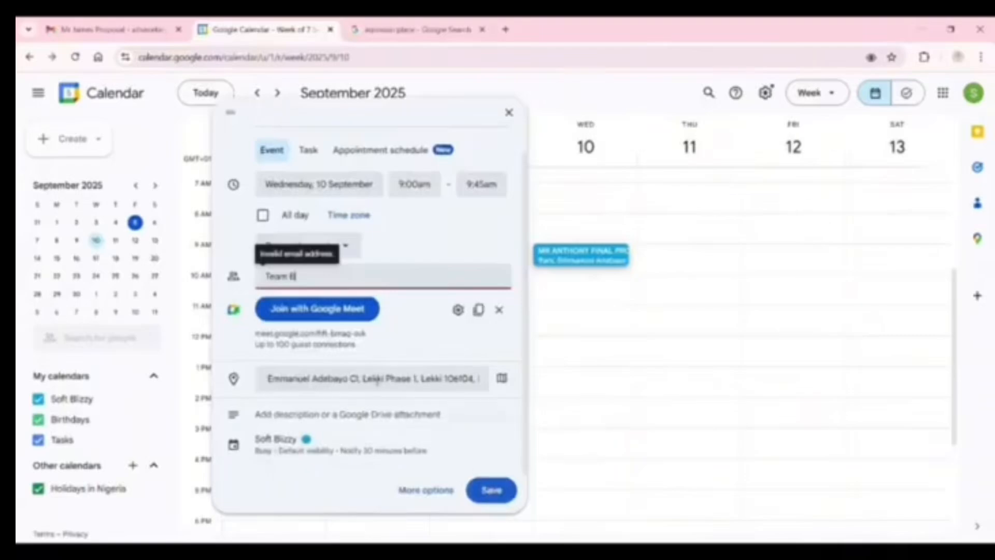
left_click(307, 280)
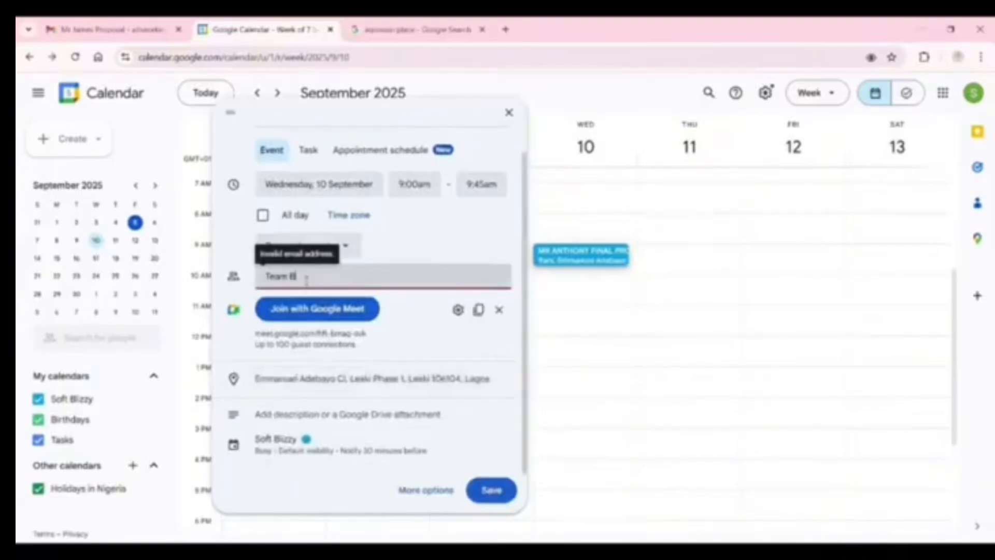
key("BackSpace")
key("BackSpace")
key("BackSpace")
key("BackSpace")
key("BackSpace")
key("BackSpace")
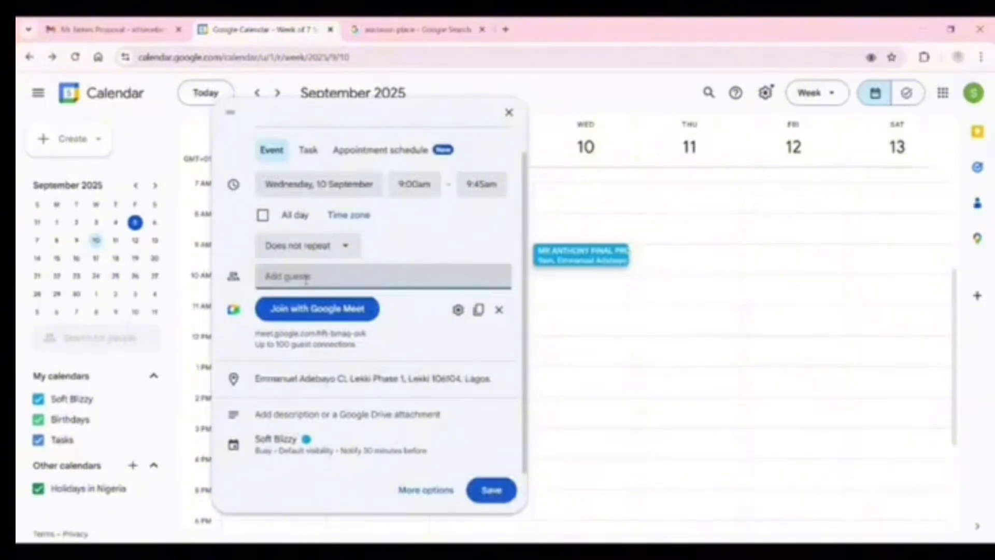
type("Bl")
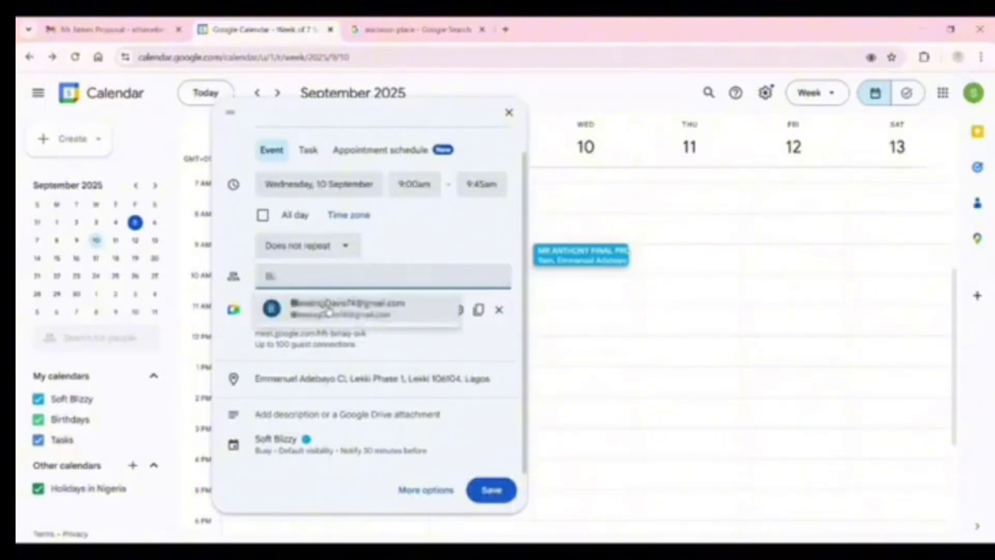
left_click(318, 300)
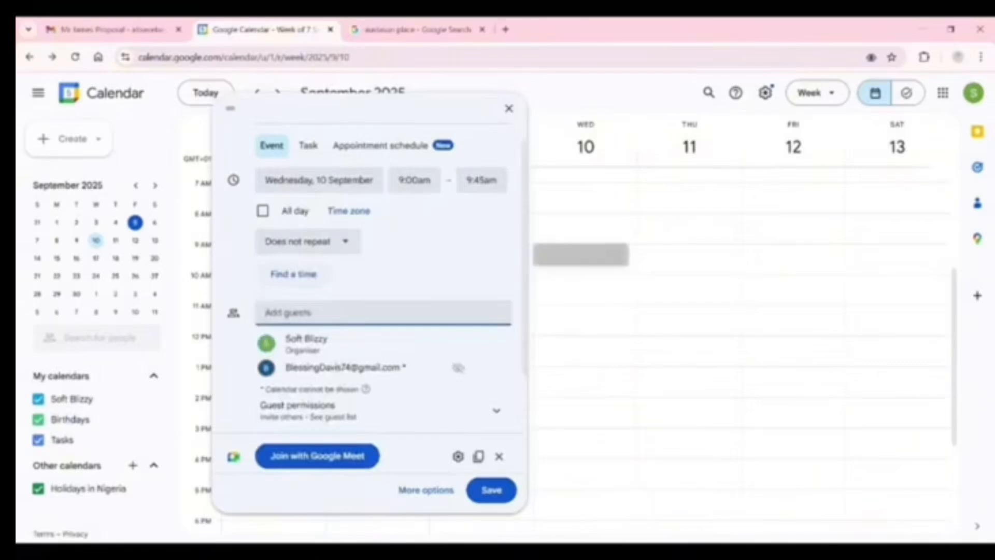
Save the event and send the invitation email to its guest.
left_click(502, 490)
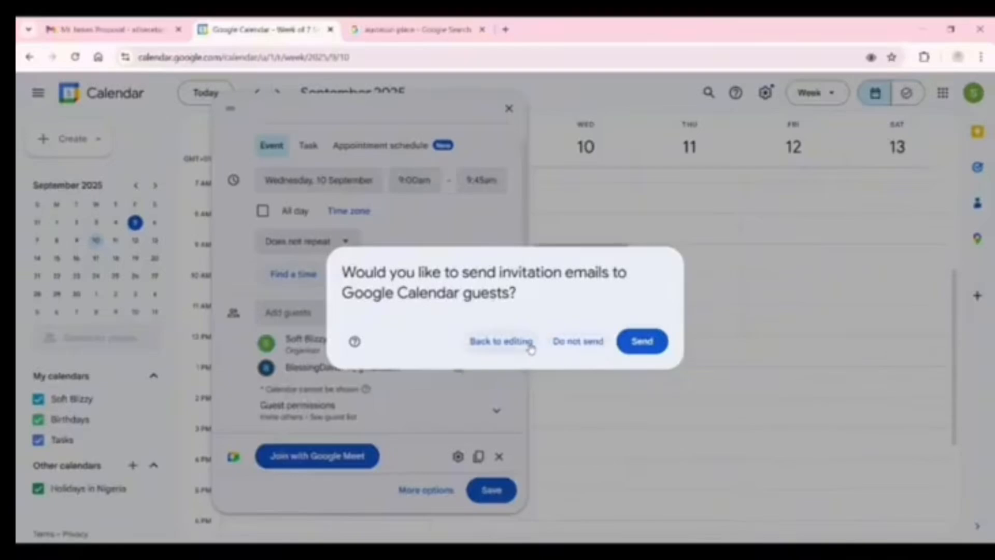
left_click(639, 340)
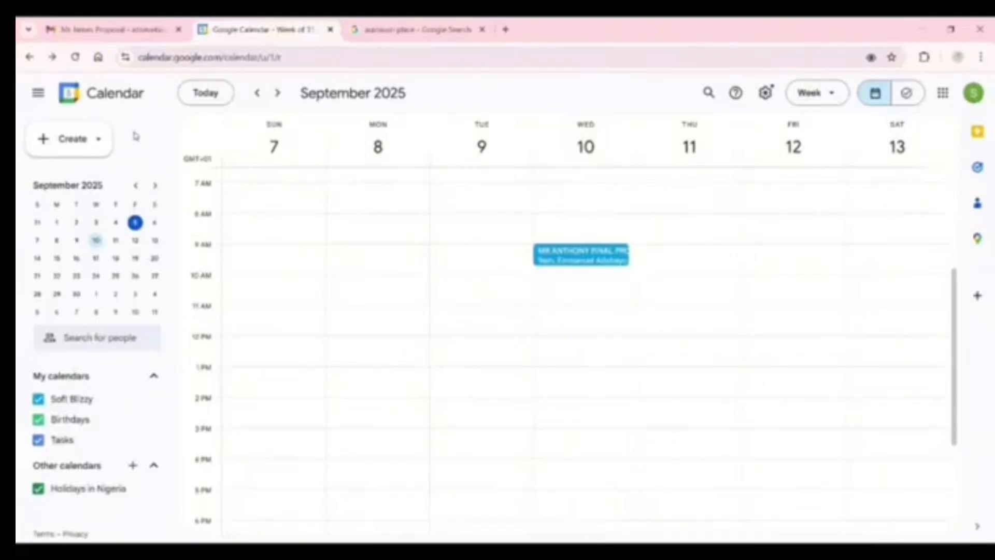
Start a new appointment schedule and set its time zone to (GMT-04:00) Eastern Time - Toronto.
left_click(98, 134)
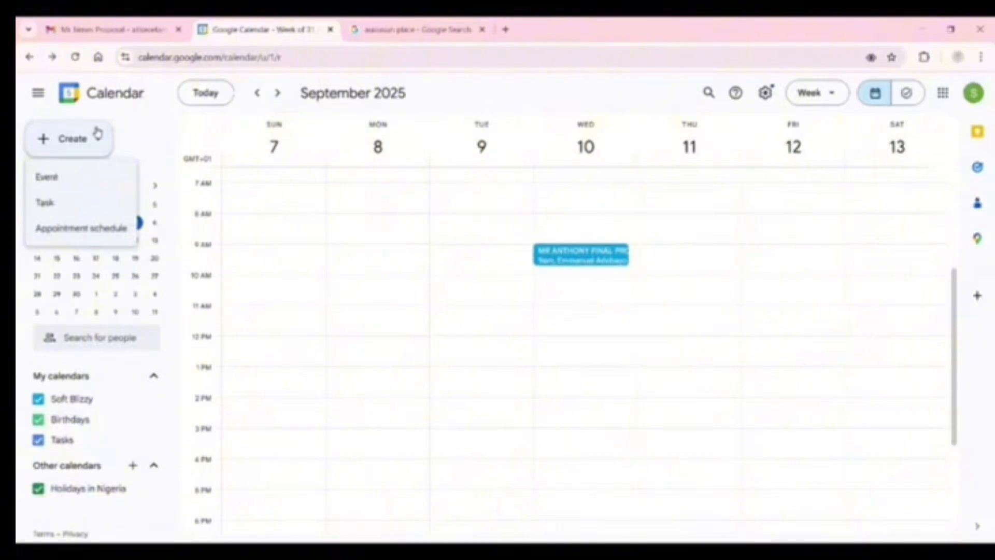
left_click(100, 229)
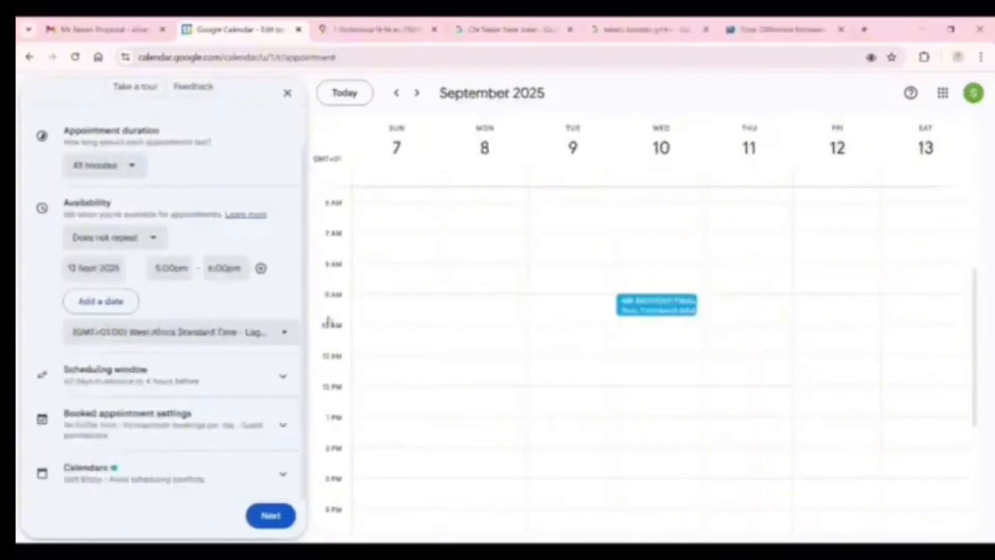
left_click(273, 342)
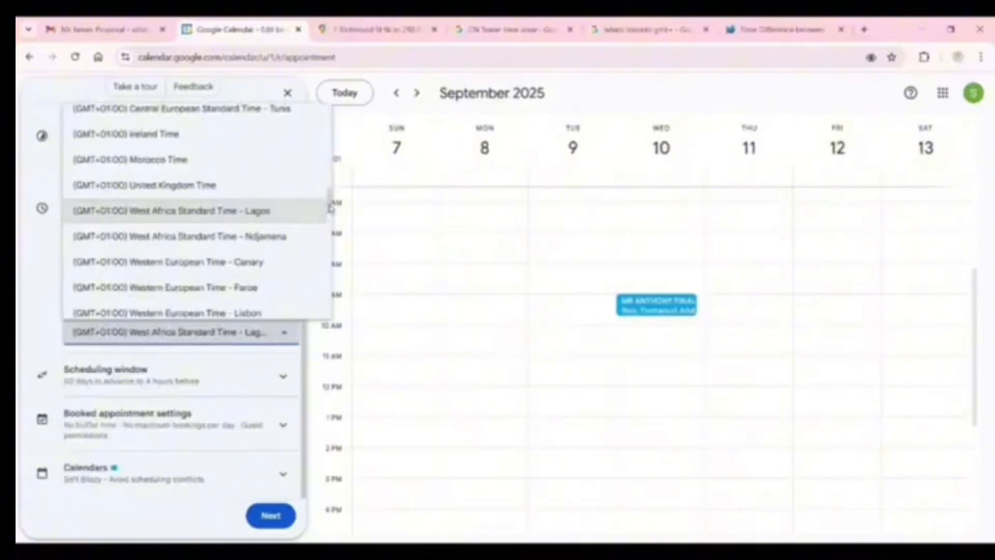
left_click_drag(330, 206, 328, 169)
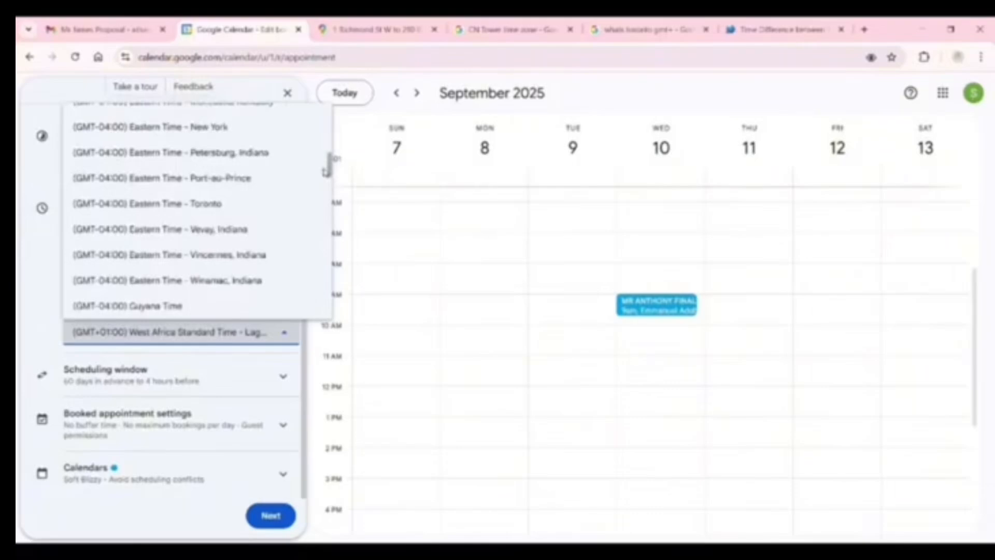
left_click(280, 210)
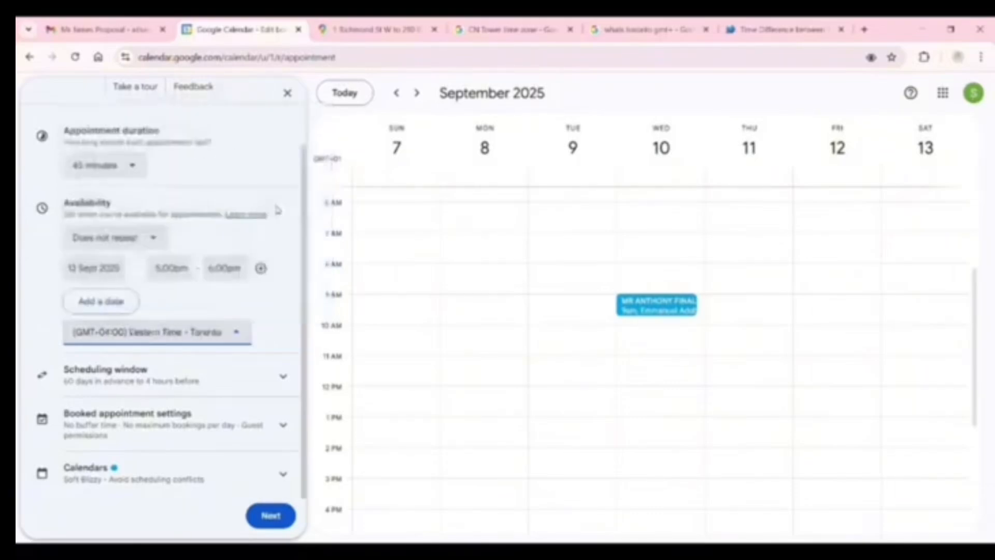
Disable the maximum time in advance that an appointment can be booked in the schedule's scheduling window.
left_click(280, 377)
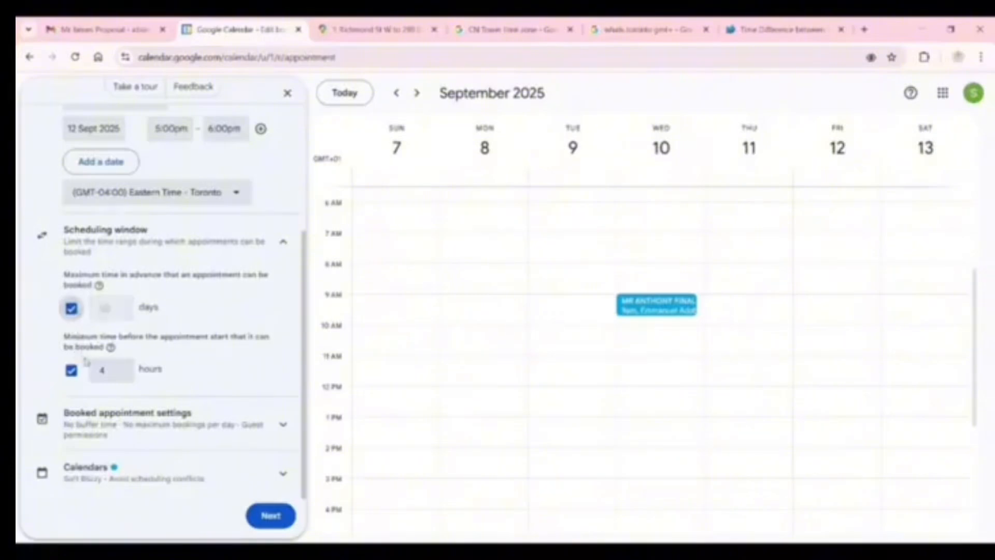
left_click(71, 308)
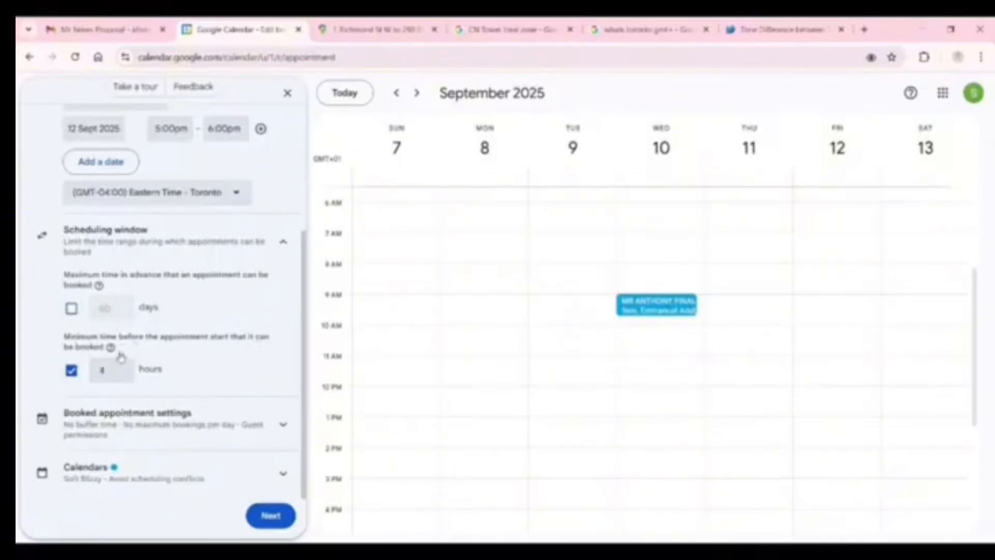
Expand the booked appointment settings and calendars options, leave them unchanged, and continue to the booking page details.
left_click(284, 426)
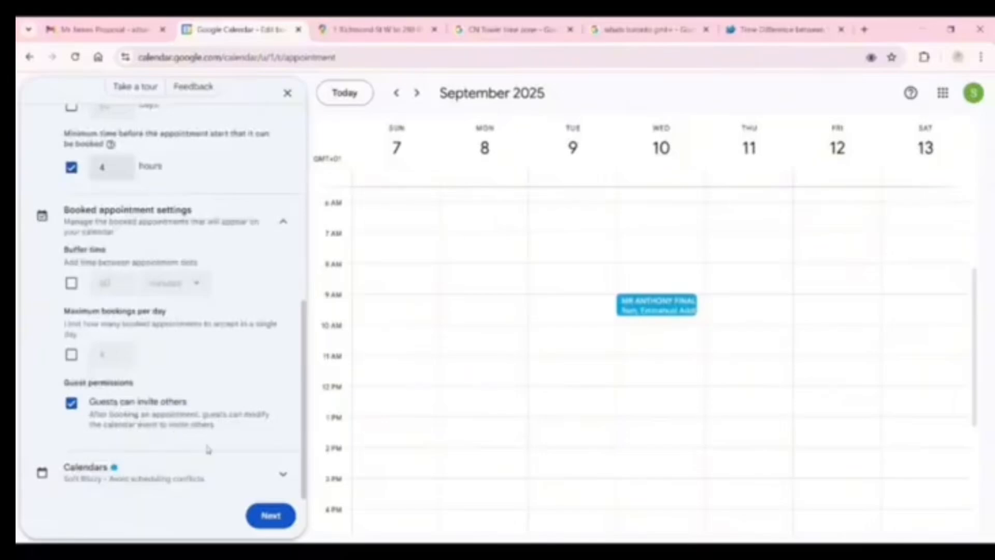
left_click(282, 472)
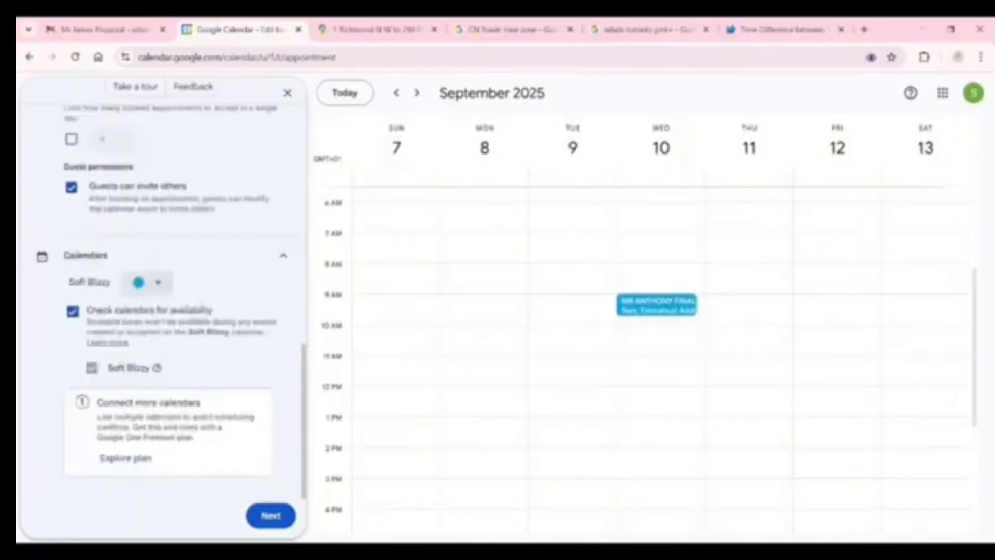
left_click(269, 517)
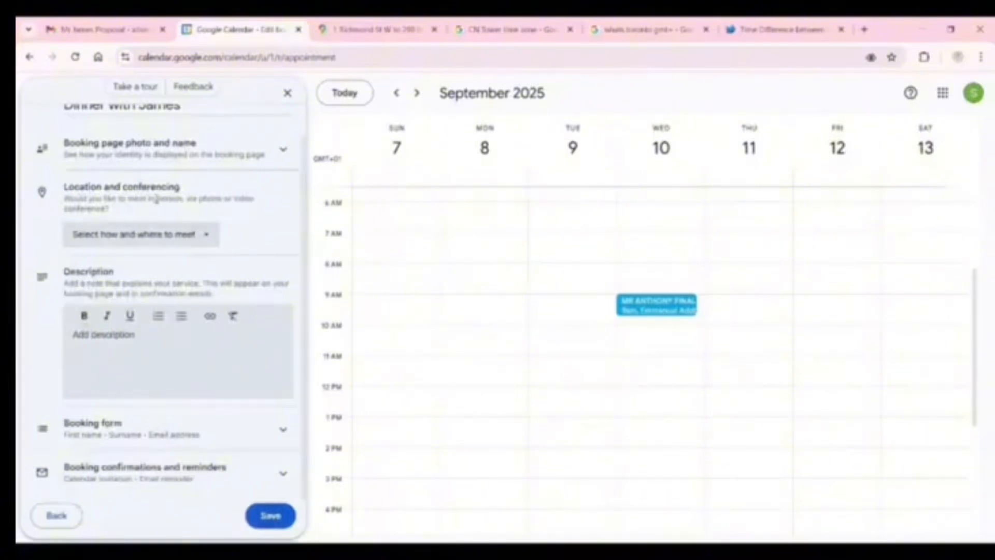
Set the booking page's location and conferencing to an in-person meeting and start entering the required location.
left_click(209, 236)
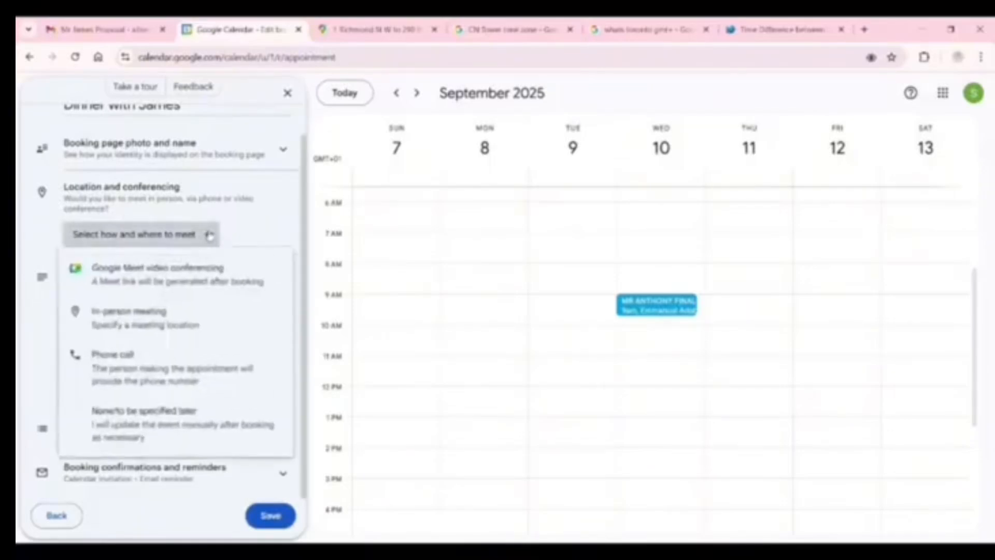
left_click(218, 313)
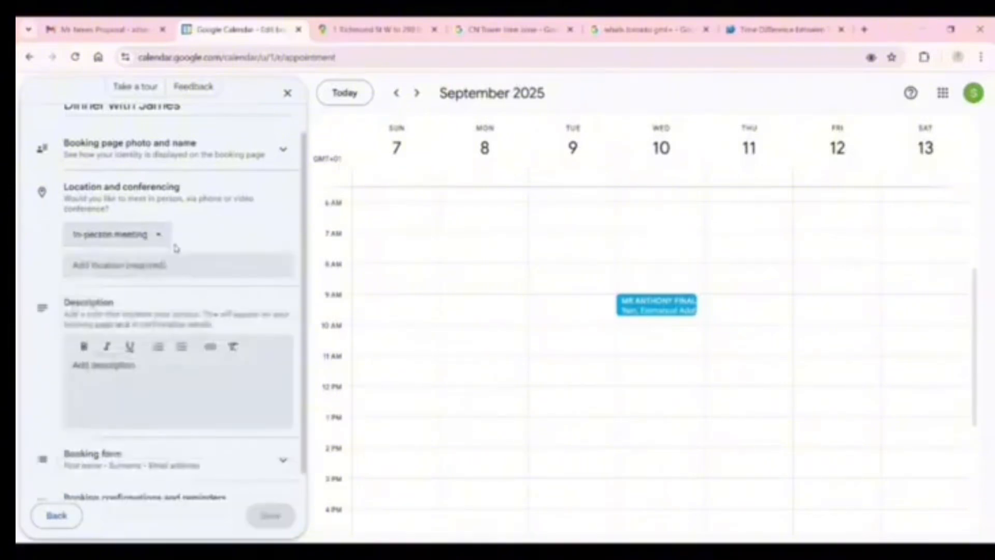
left_click(182, 266)
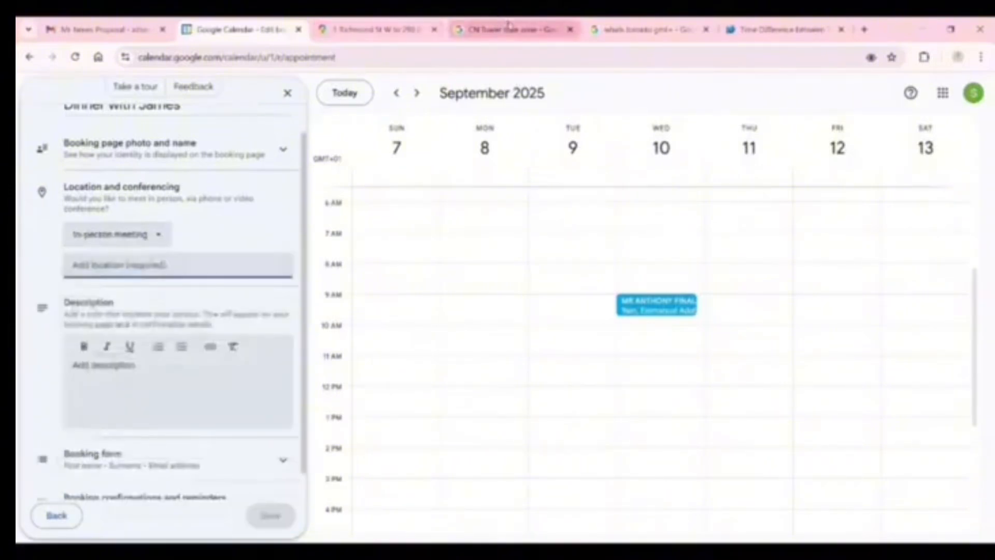
Switch to Google Maps and copy the destination address of the open directions.
left_click(389, 29)
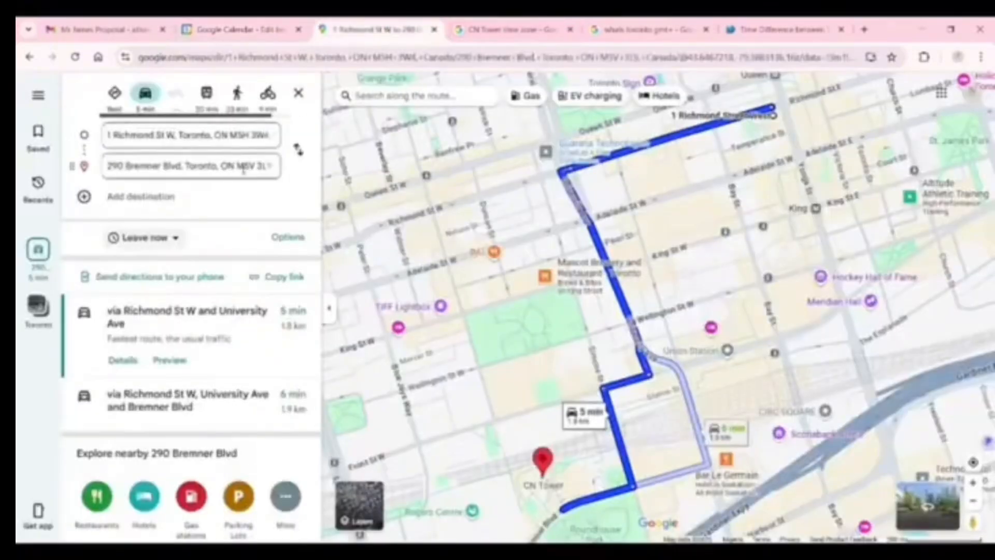
left_click(263, 165)
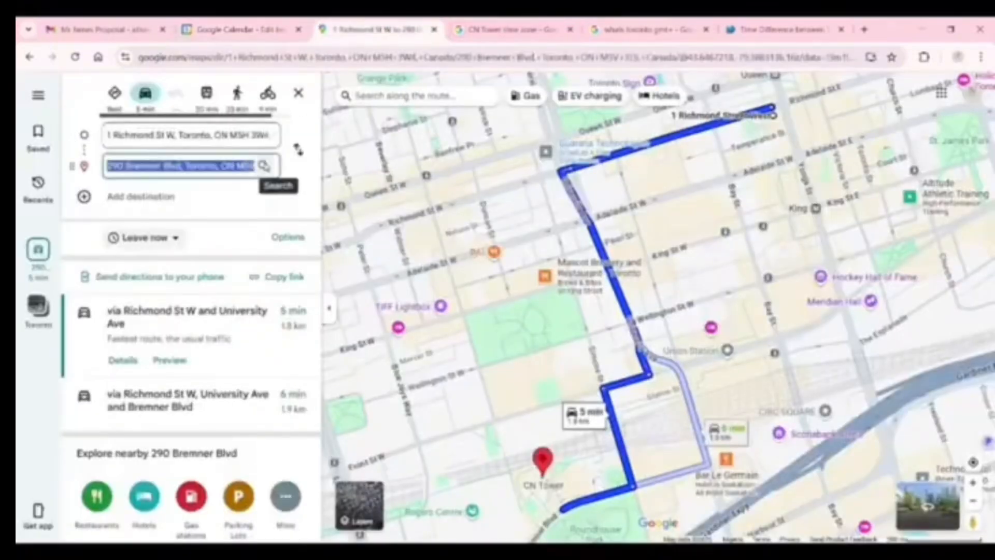
left_click(266, 167)
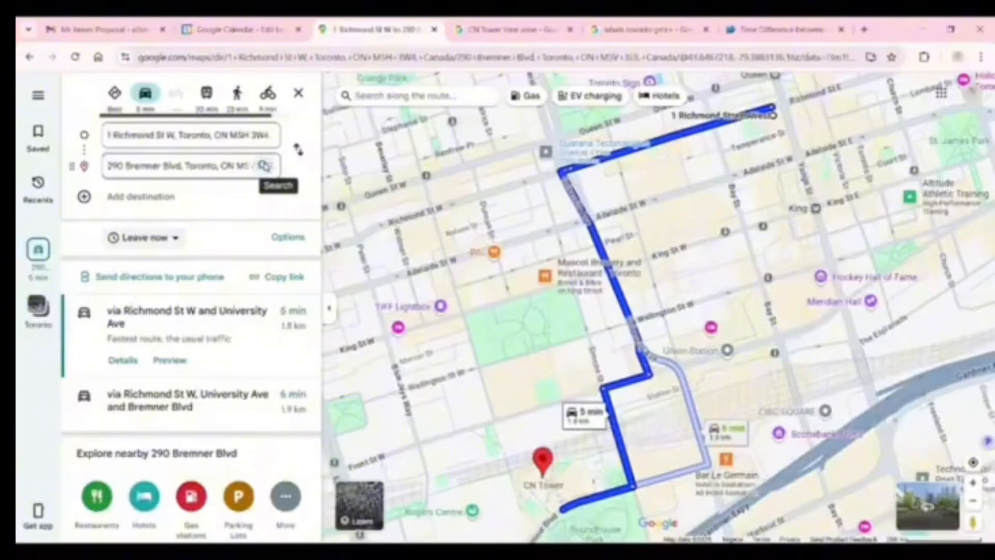
left_click(230, 165)
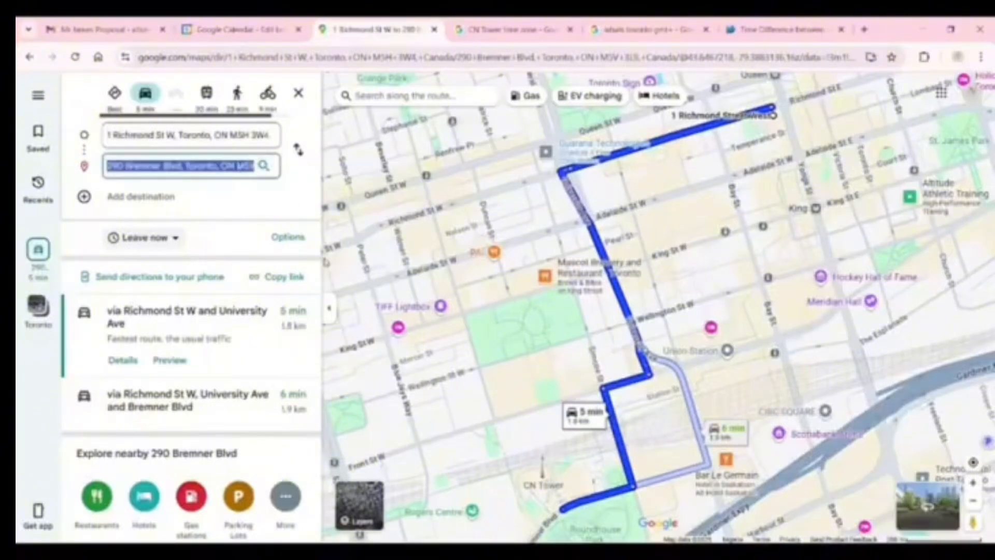
Return to Google Calendar, enter the copied destination address as the in-person meeting's location, and start the description.
left_click(219, 31)
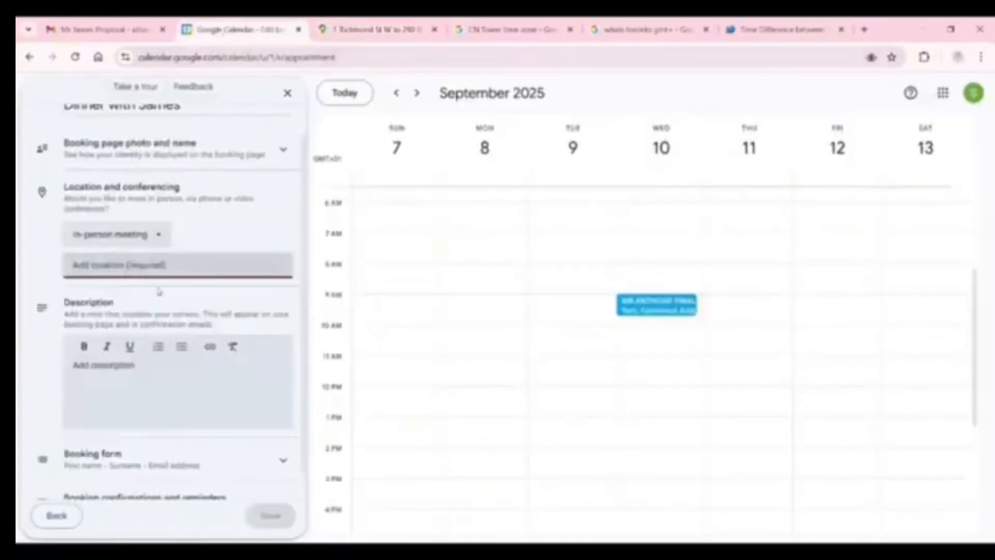
type("290 Bremner Blvd, Toronto, ON M5V 3L9, Canada")
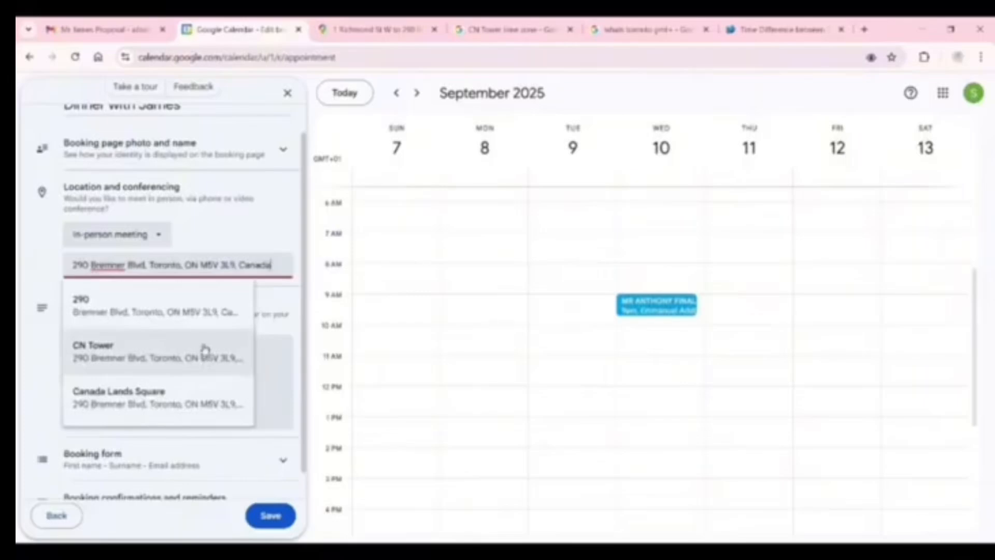
left_click(198, 323)
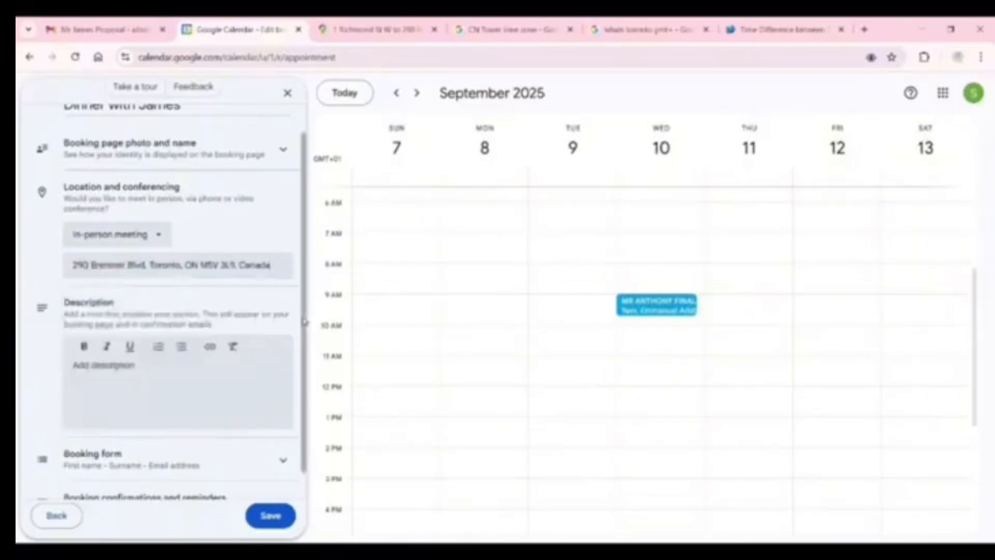
scroll(305, 362, "down", 1)
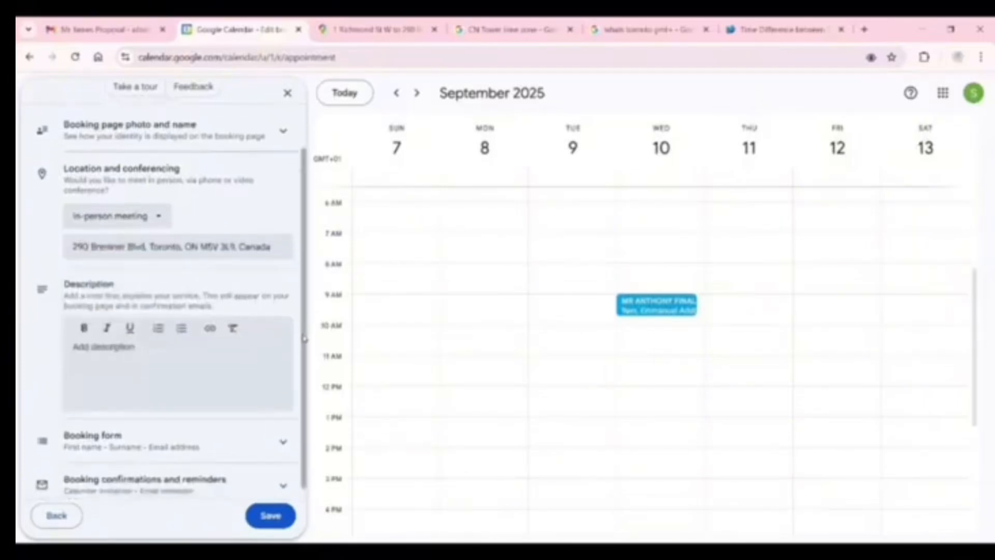
left_click(91, 344)
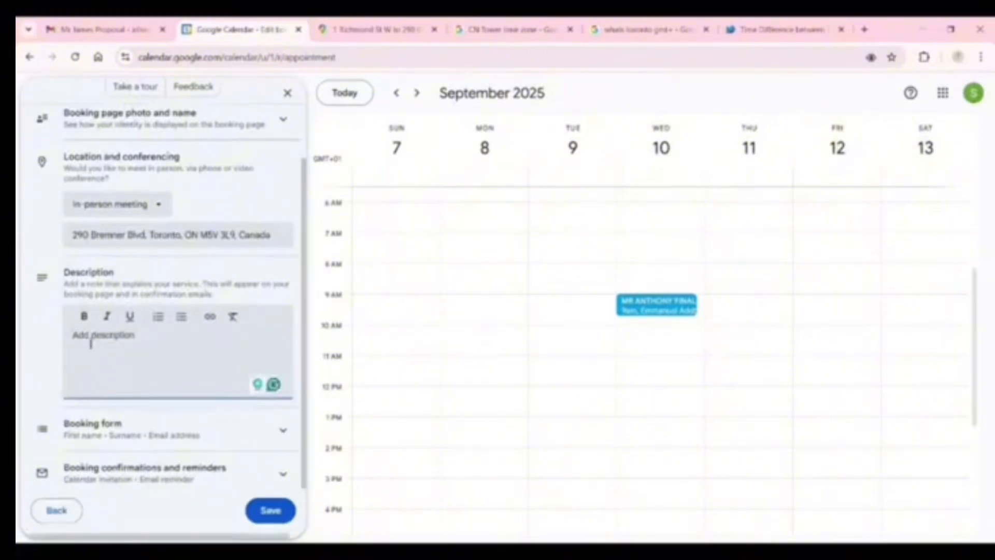
type("Mr")
type("eeting")
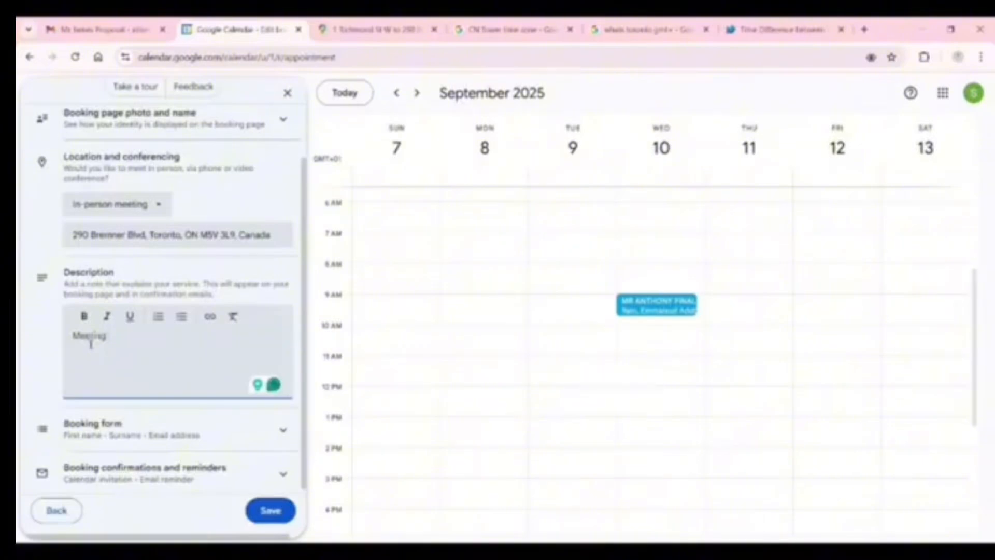
key("ctrl+a")
key("BackSpace")
Describe the booking as a dinner with the named client concerning the upcoming project, correcting the spelling of "concerning".
type("Di")
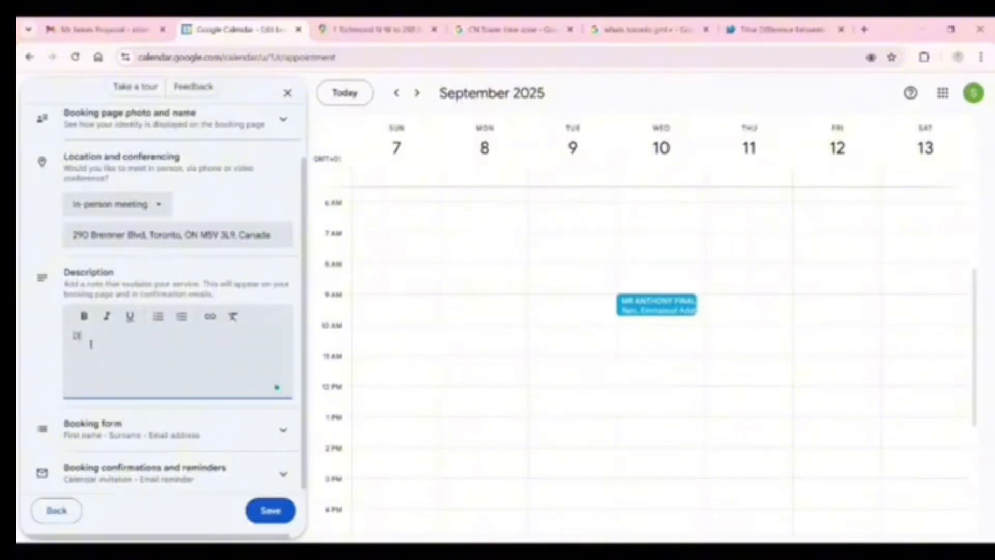
type("nner")
key("BackSpace")
key("BackSpace")
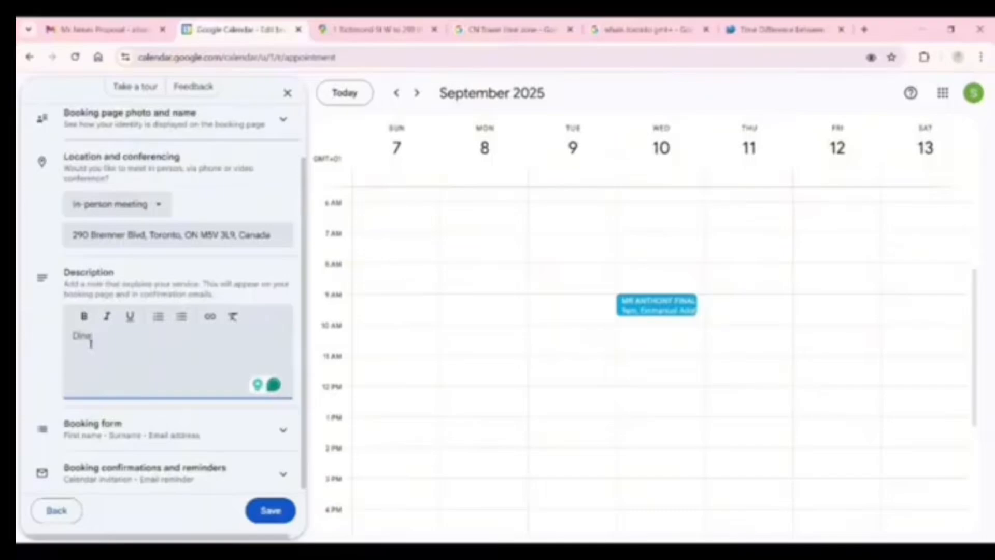
type("er")
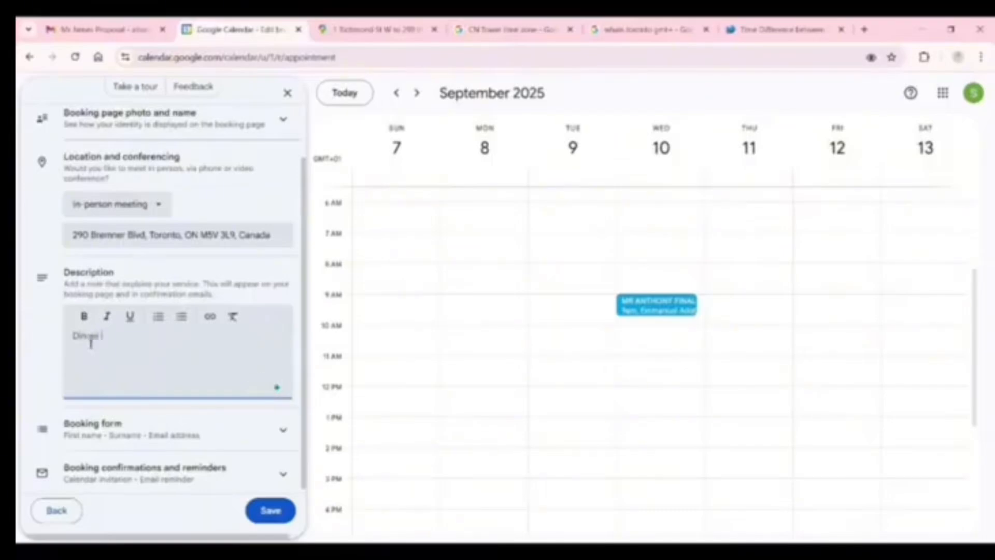
type(" inth M")
type("r James (Jon")
type("es)")
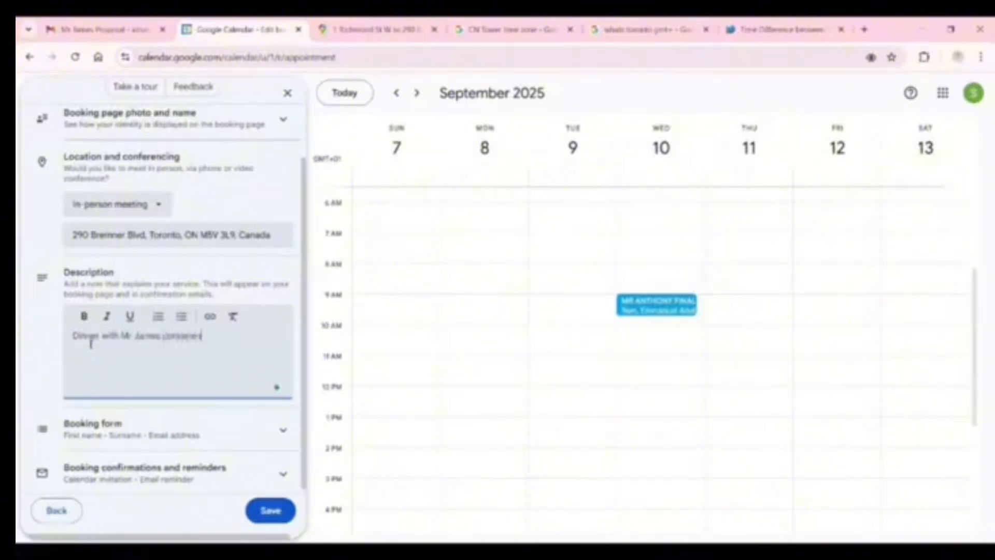
type("ing the us")
type("coming")
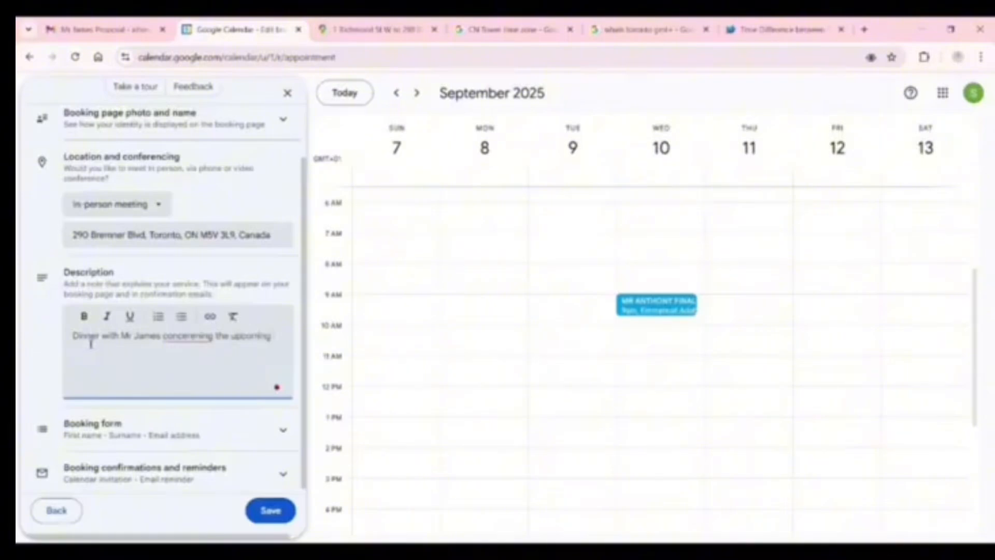
type(" project")
left_click(185, 340)
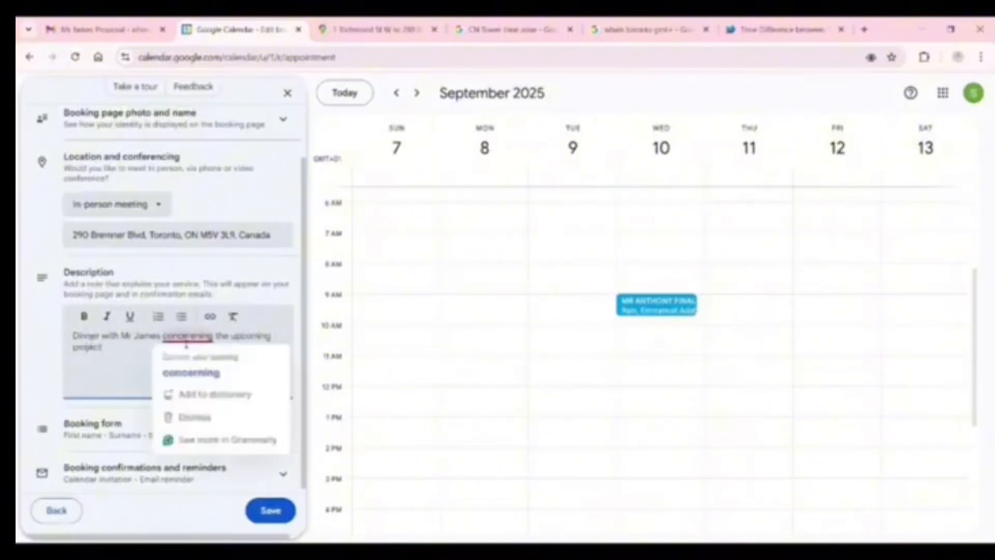
left_click(191, 372)
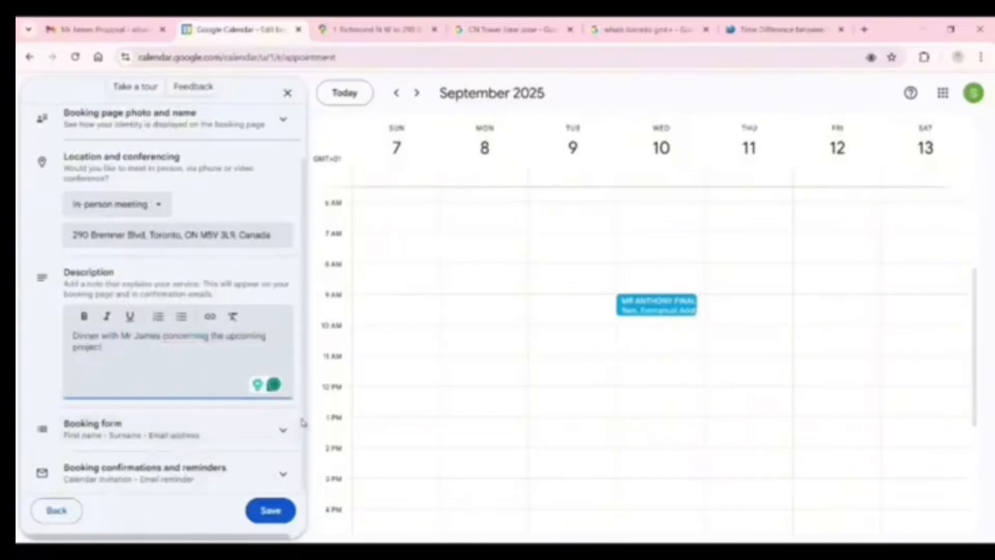
Expand the booking confirmations and reminders options, and save the appointment schedule.
scroll(303, 422, "down", 1)
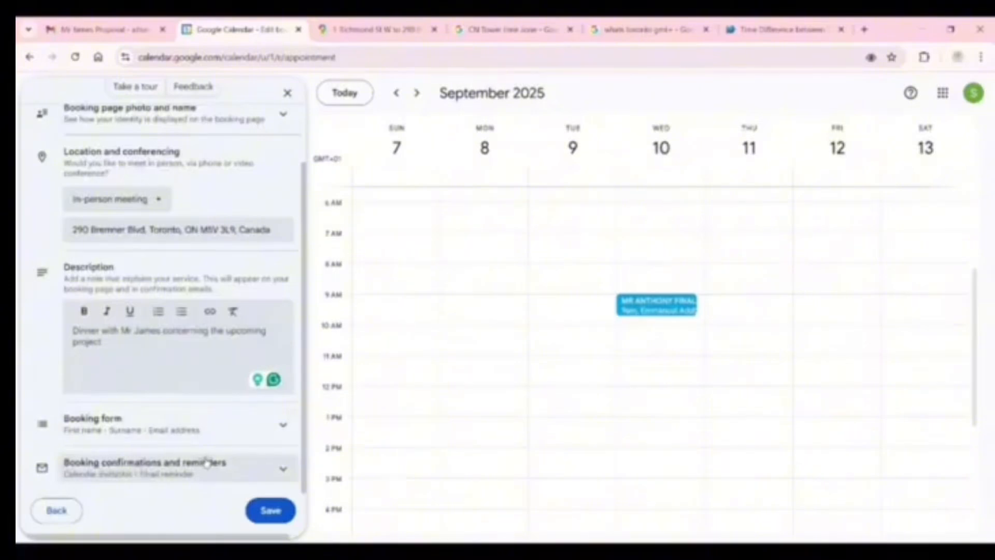
left_click(277, 469)
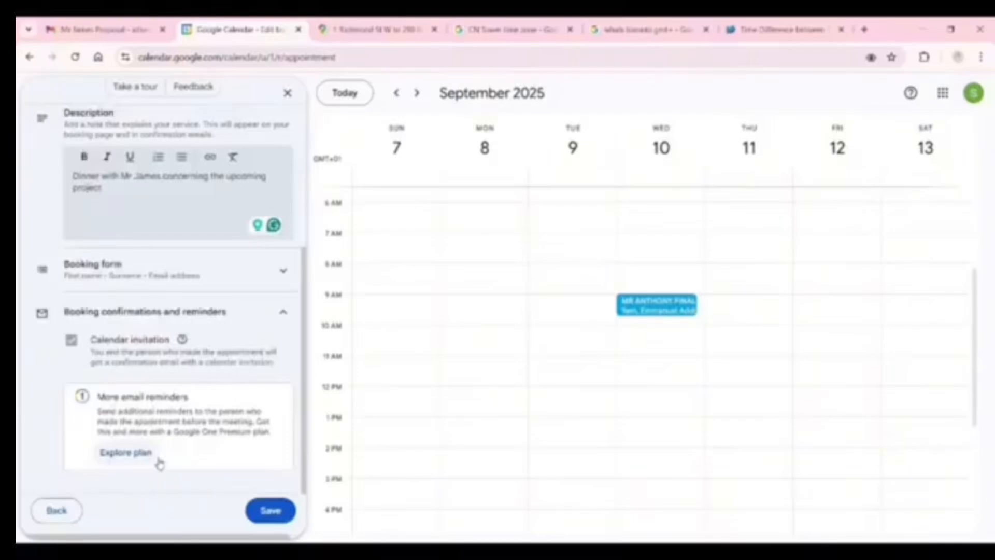
left_click(267, 512)
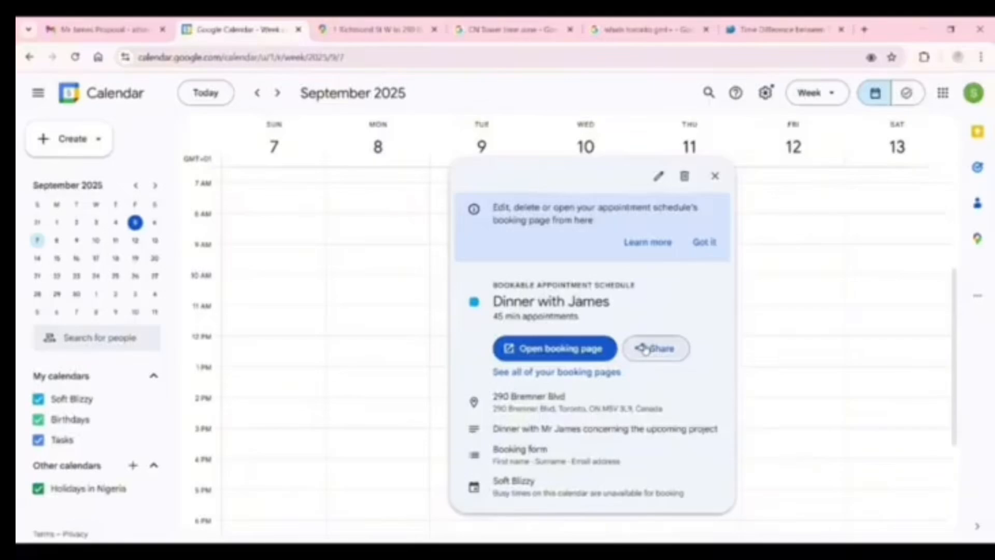
Copy the booking page's share link, and close the appointment schedule's details.
left_click(644, 348)
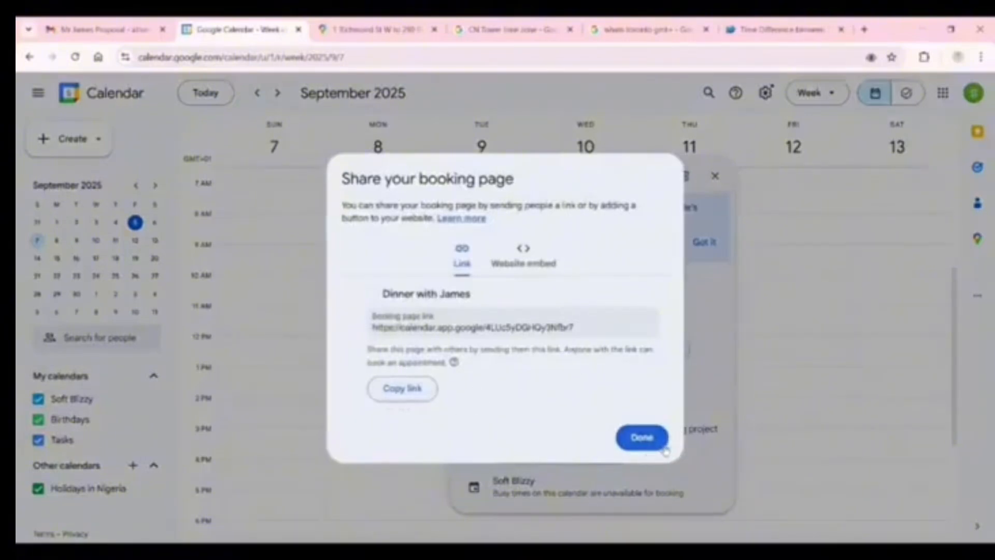
left_click(412, 392)
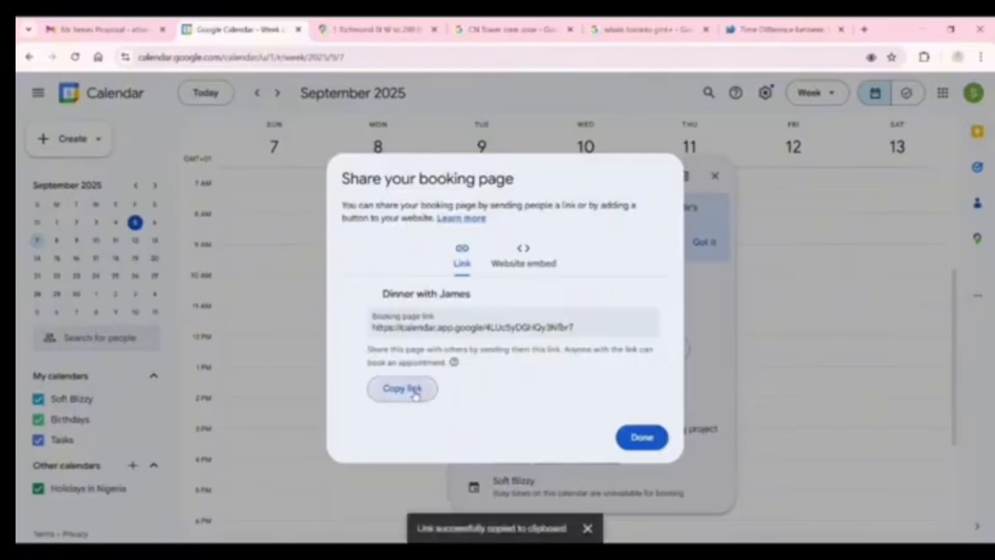
left_click(641, 438)
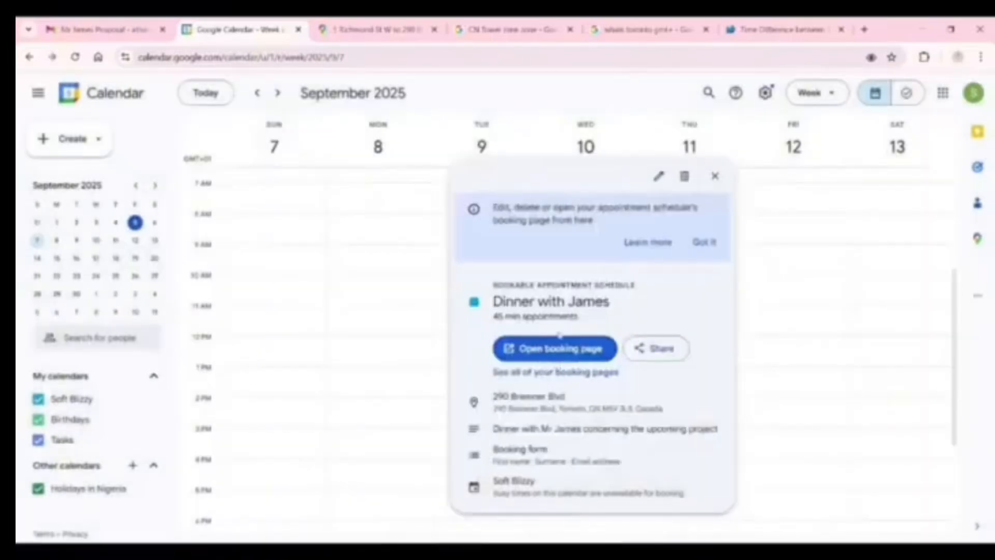
left_click(704, 244)
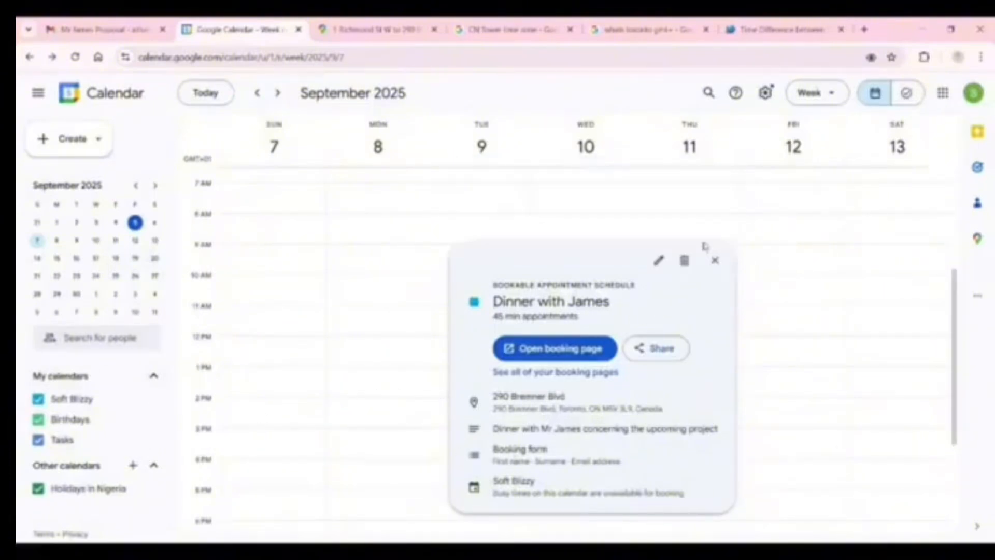
left_click(304, 351)
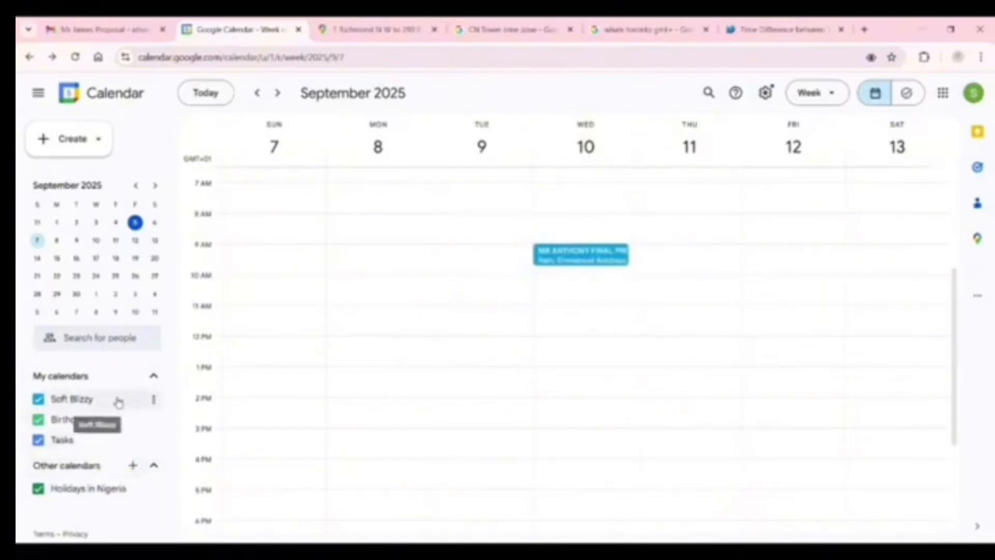
Create a task titled "Follow Up" with the description "Follow up with the reservation".
left_click(61, 137)
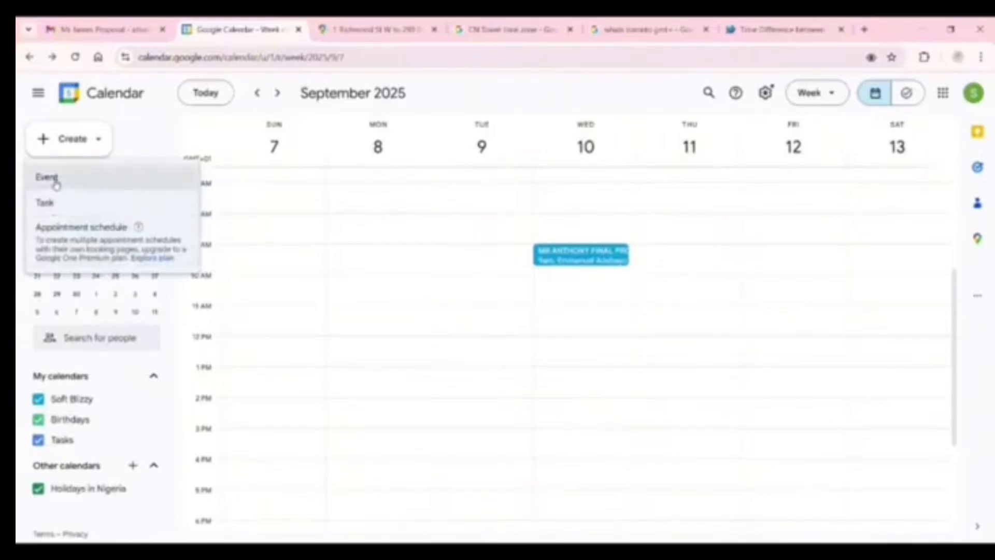
left_click(60, 202)
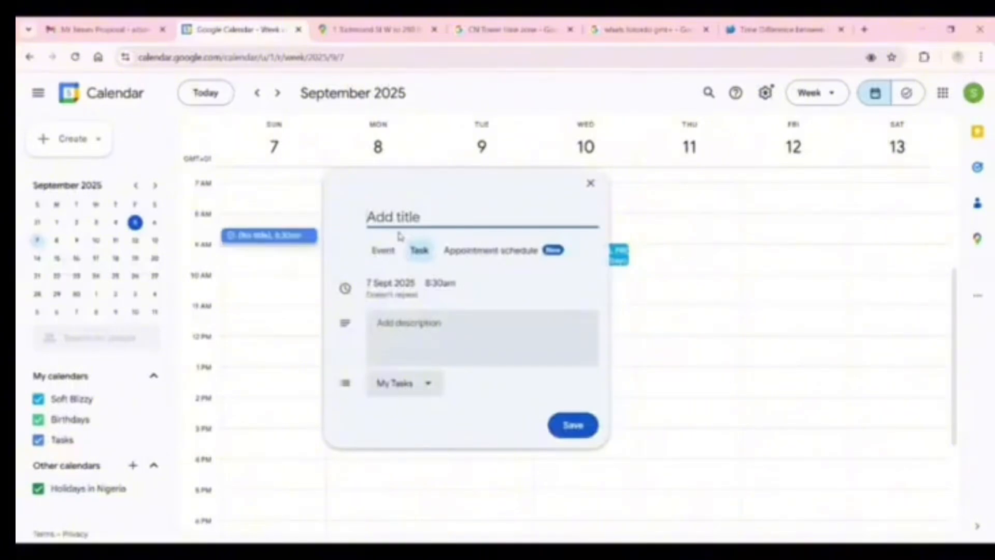
type("Follow Up")
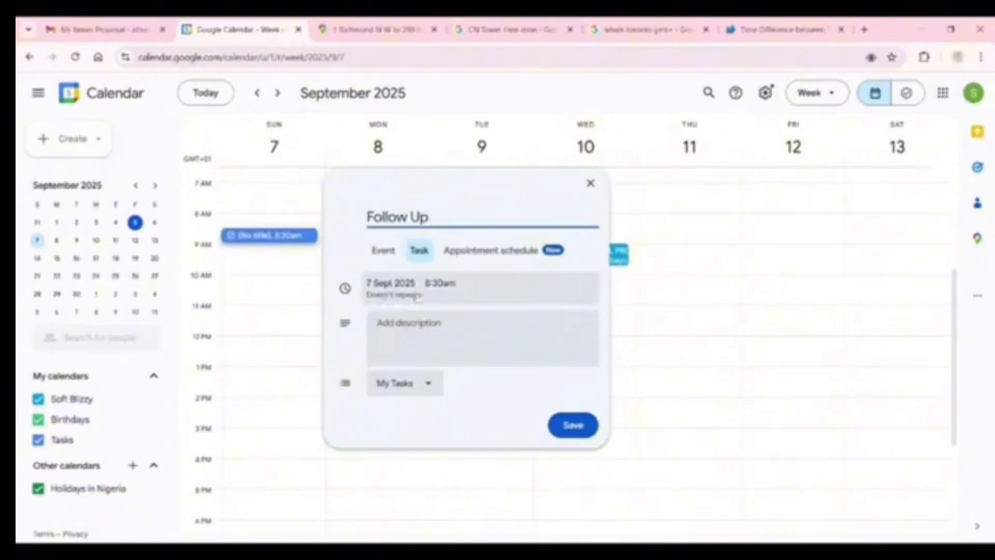
left_click(394, 331)
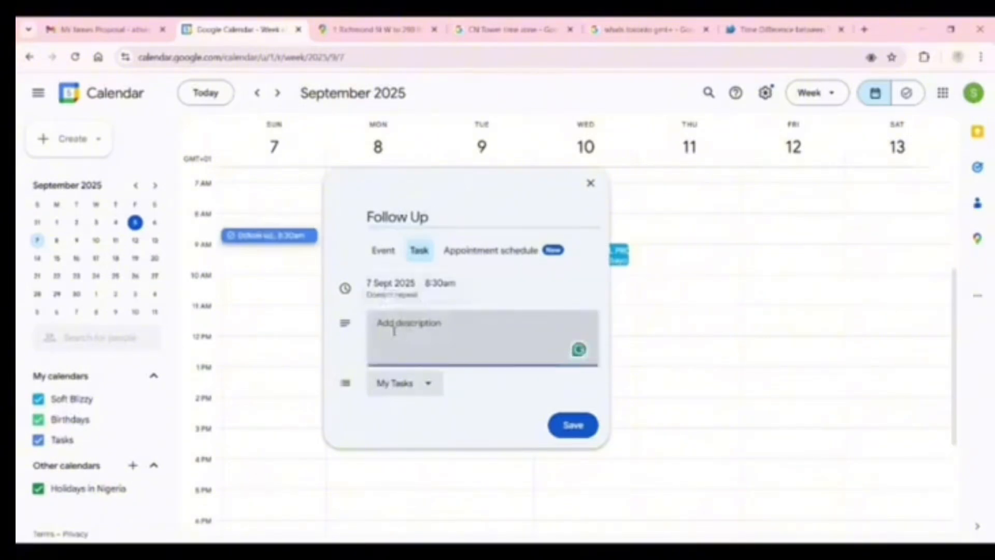
type("Fo")
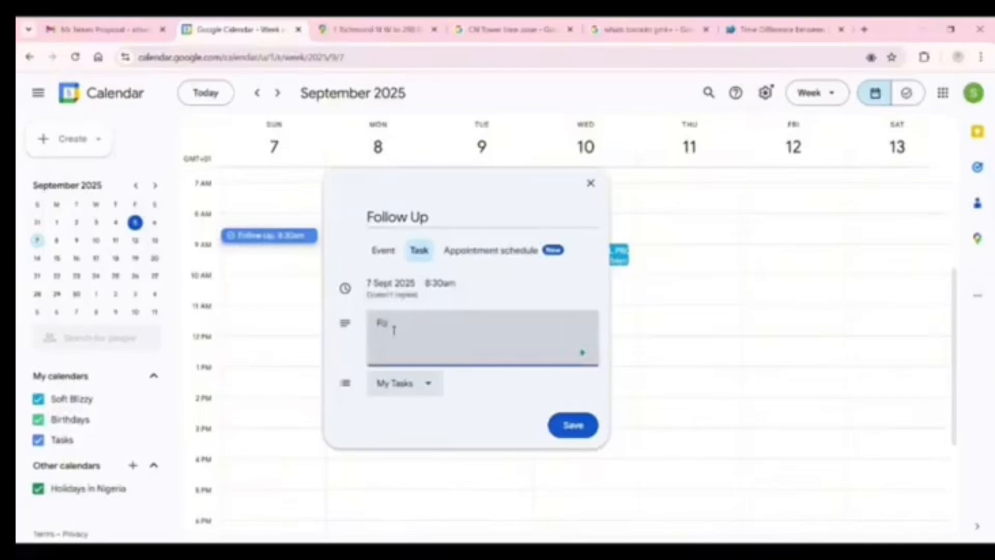
type("llow up with")
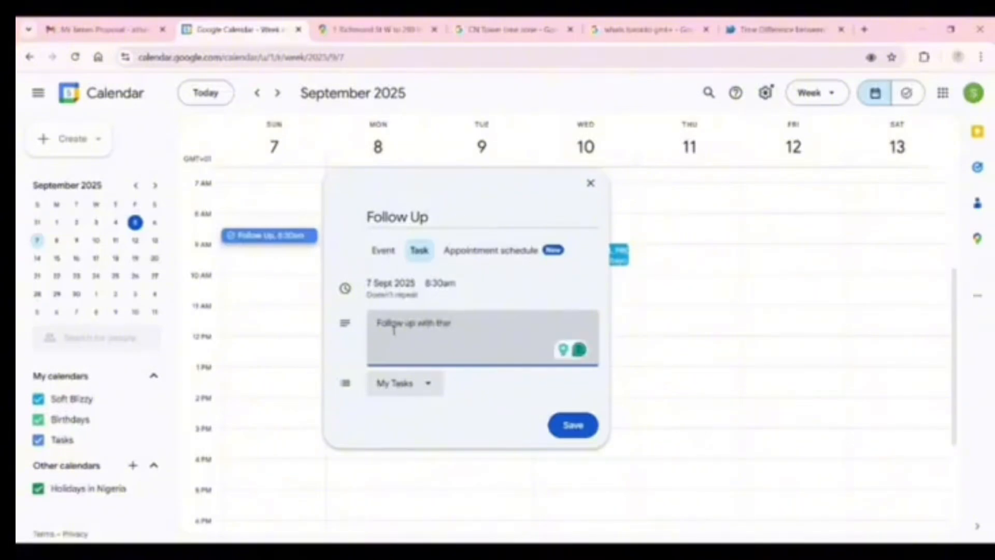
type("the")
type(" r")
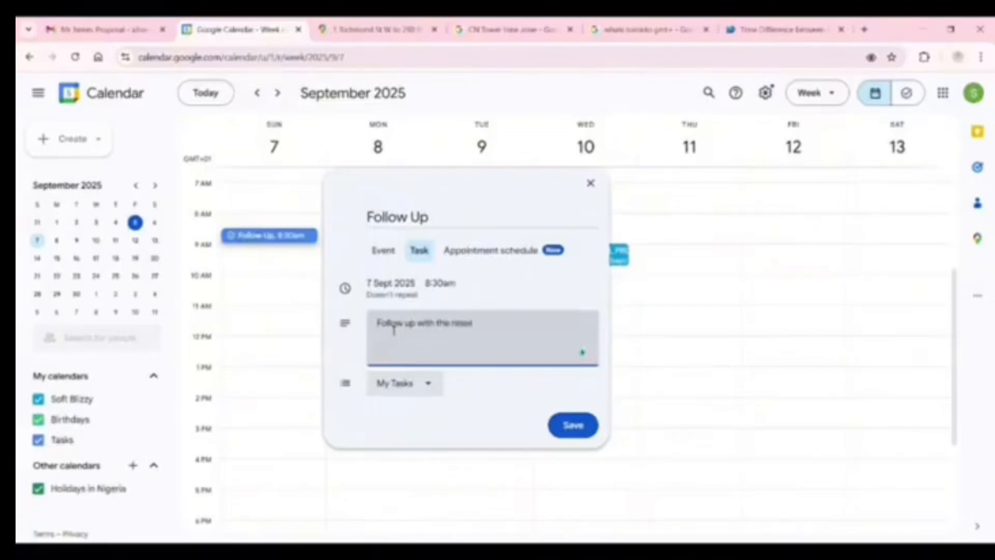
type("esulvation")
Assign the follow-up task to the My Tasks list and save it.
left_click(426, 392)
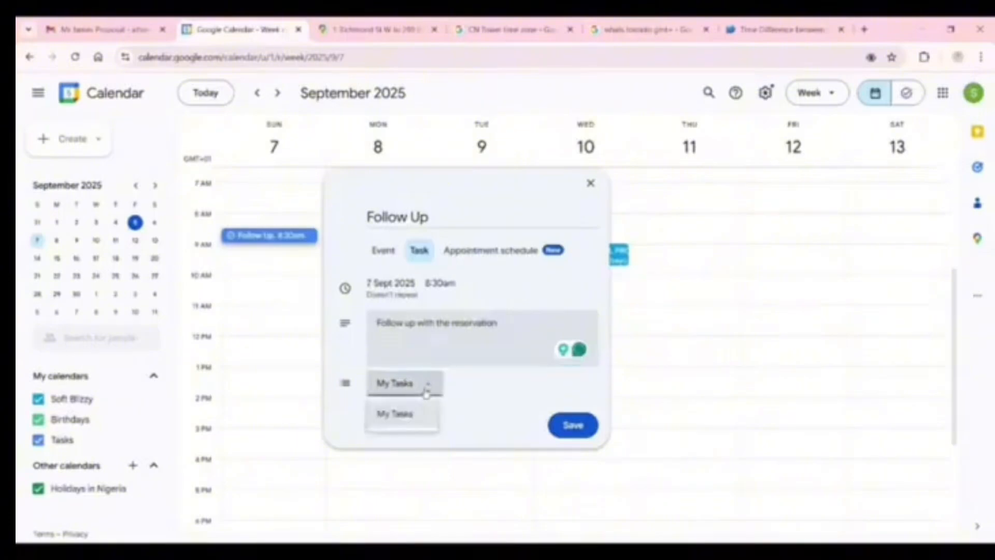
left_click(420, 425)
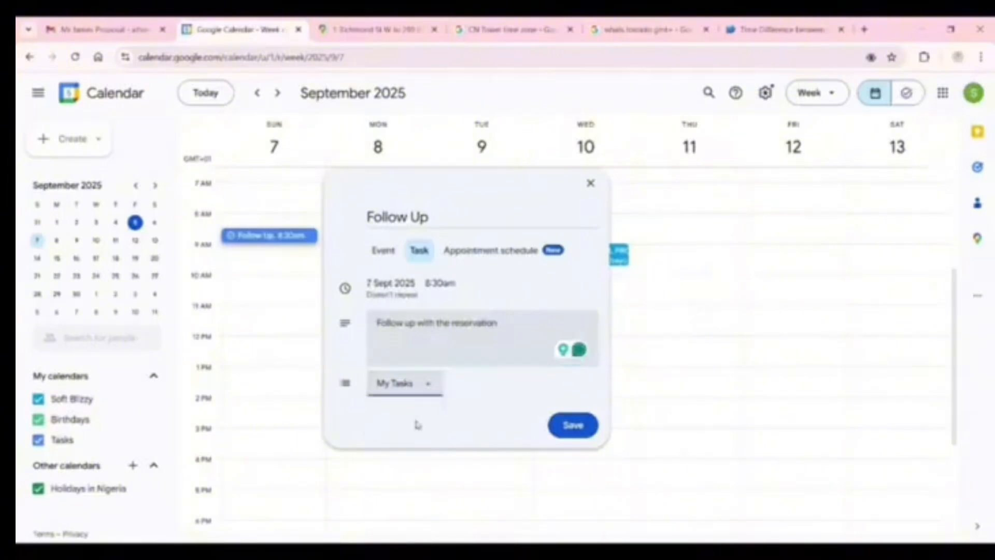
left_click(574, 425)
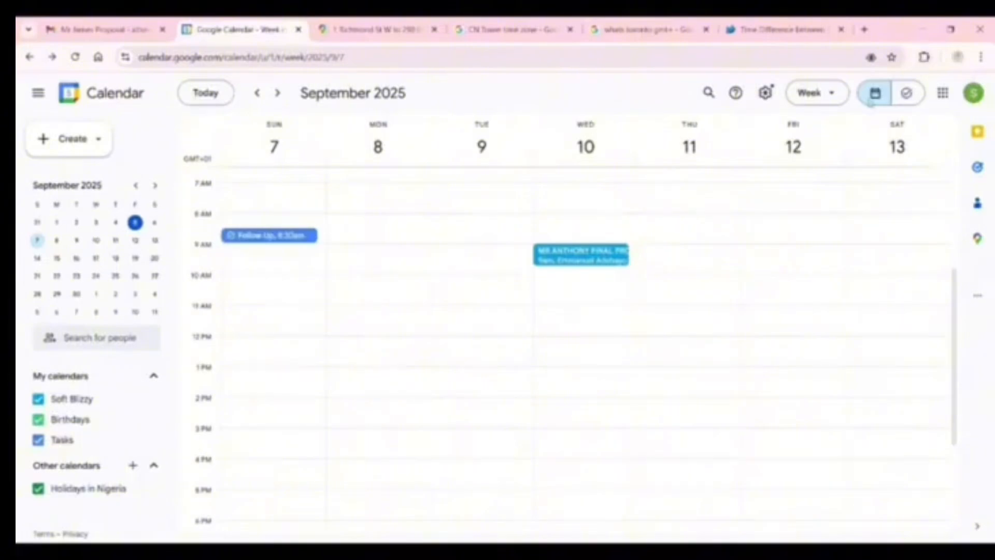
Reselect the Week view, and switch the calendar to the Month view.
left_click(818, 93)
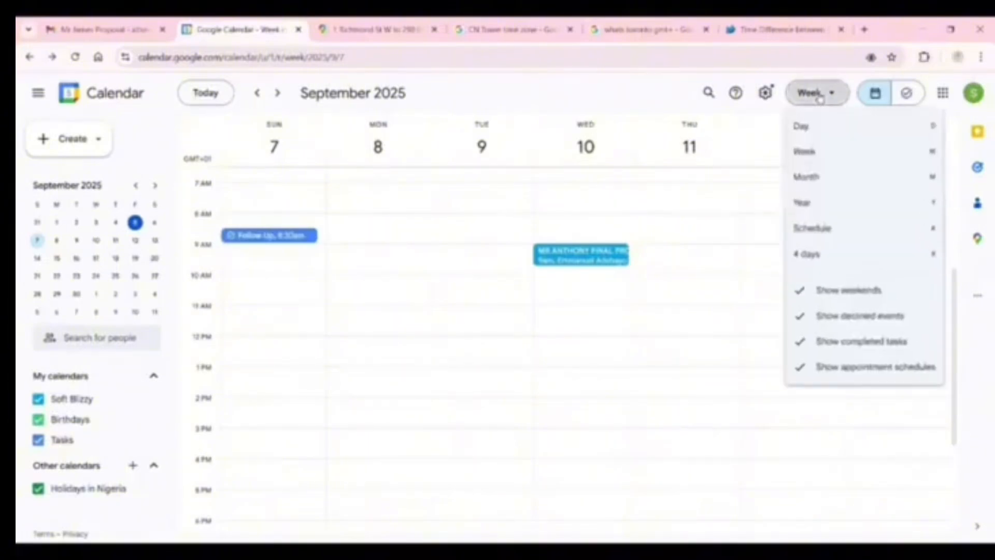
left_click(808, 154)
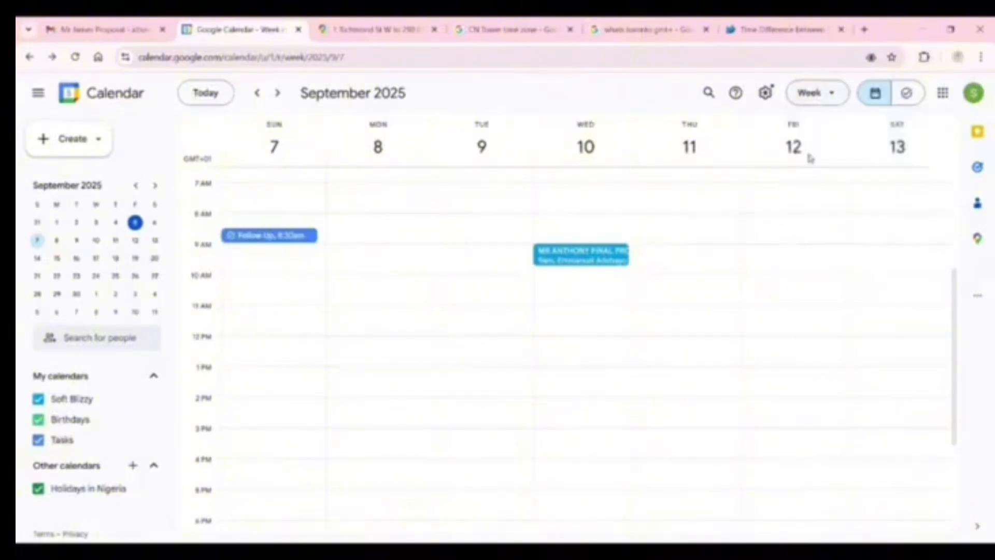
left_click(811, 95)
left_click(817, 180)
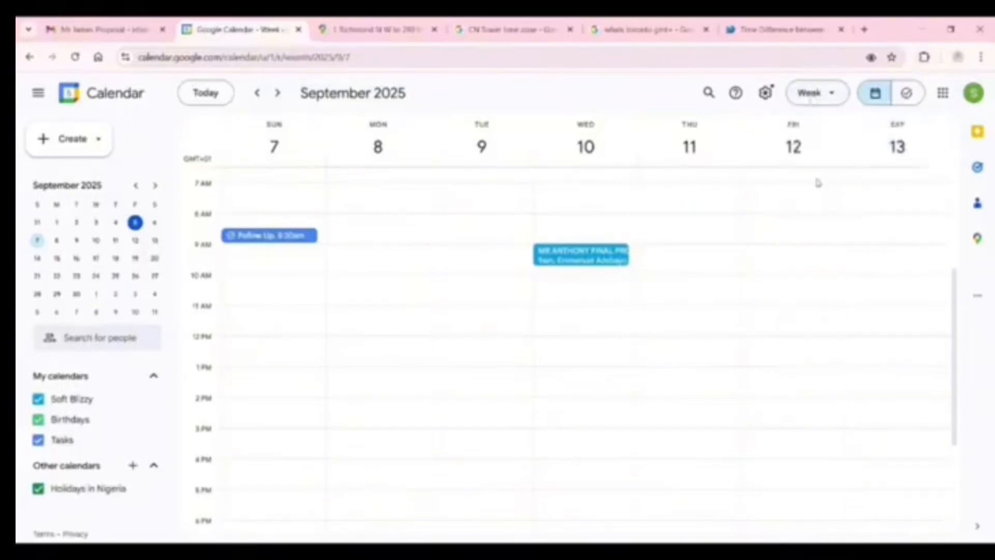